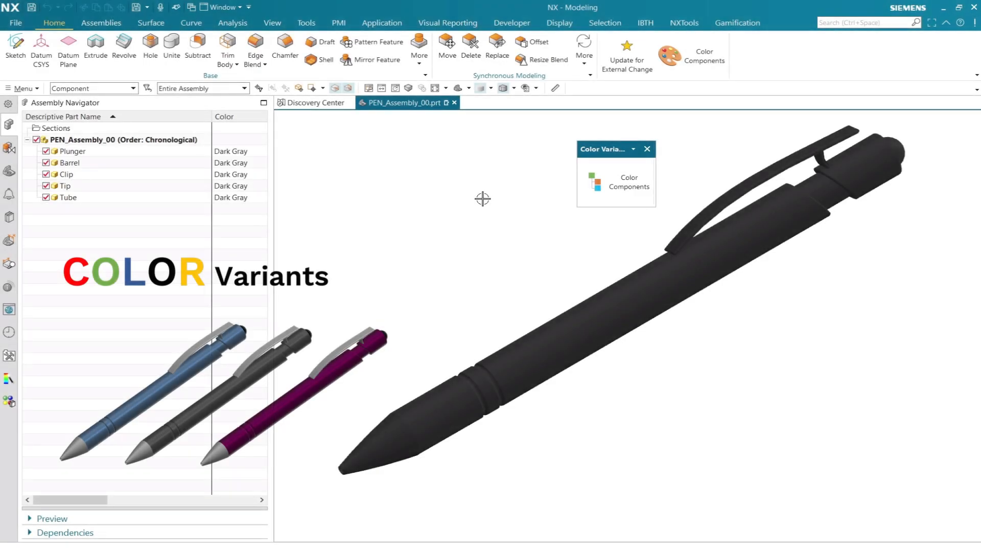
Set the color attribute of the Barrel and Tube components to Strong Orange and recolor the assembly with Color Components
click(106, 164)
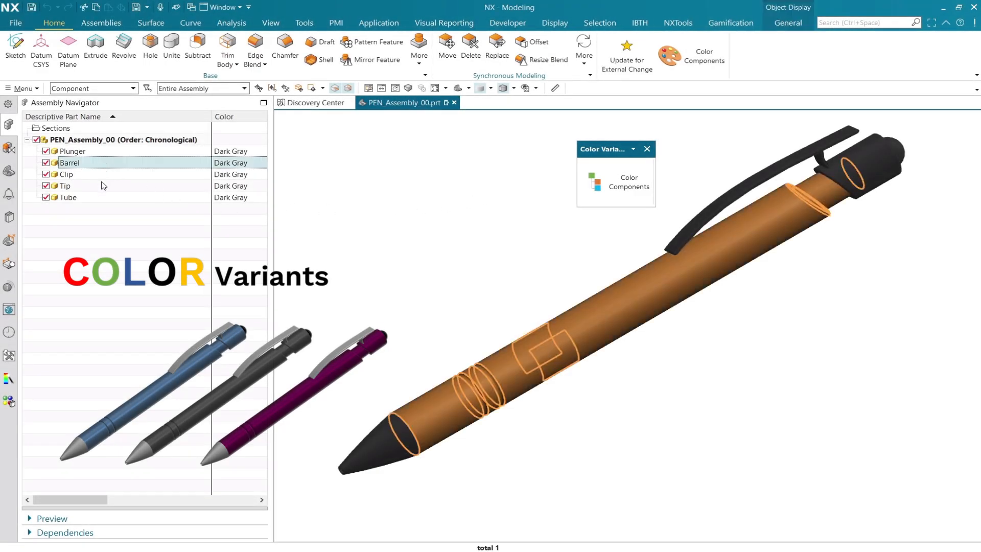
ctrl+click(99, 198)
right_click(99, 199)
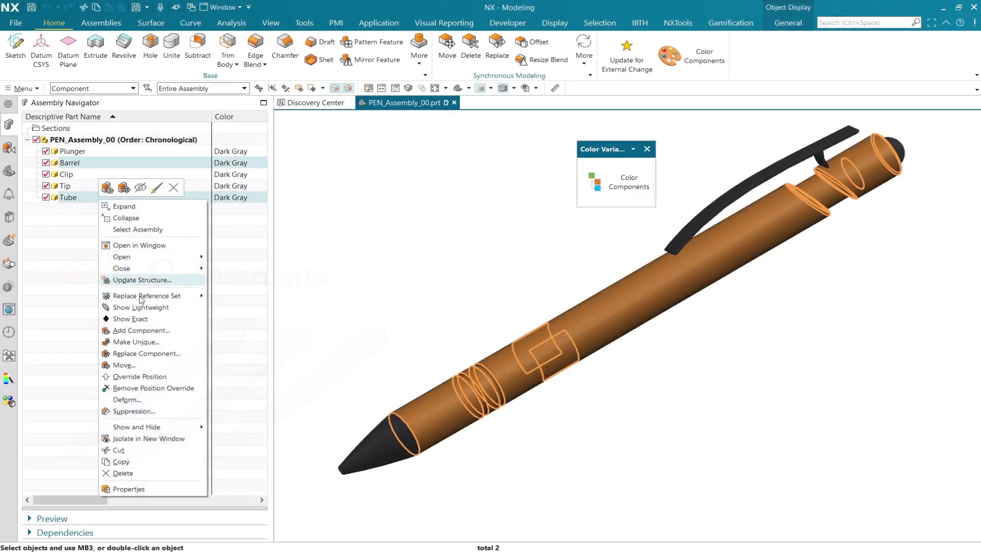
click(167, 489)
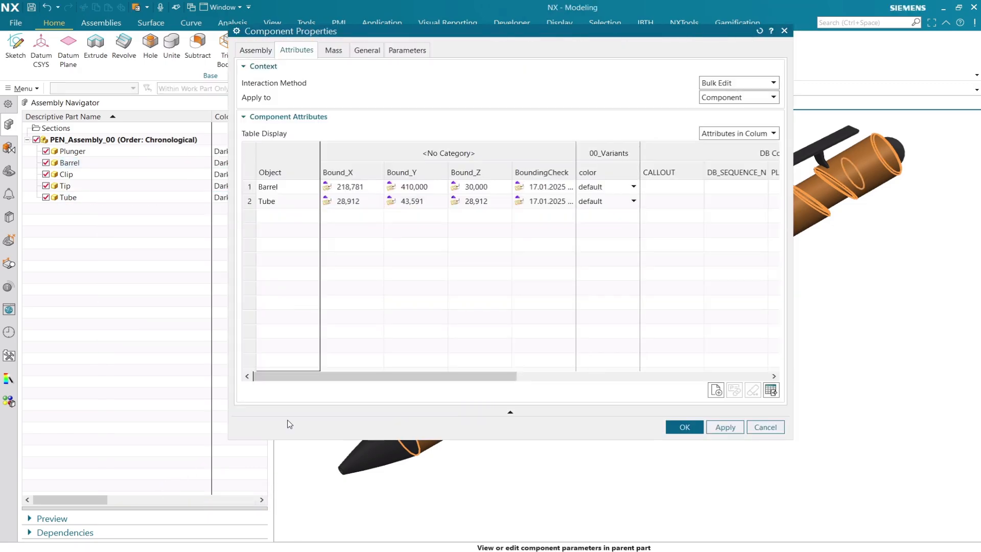
click(596, 172)
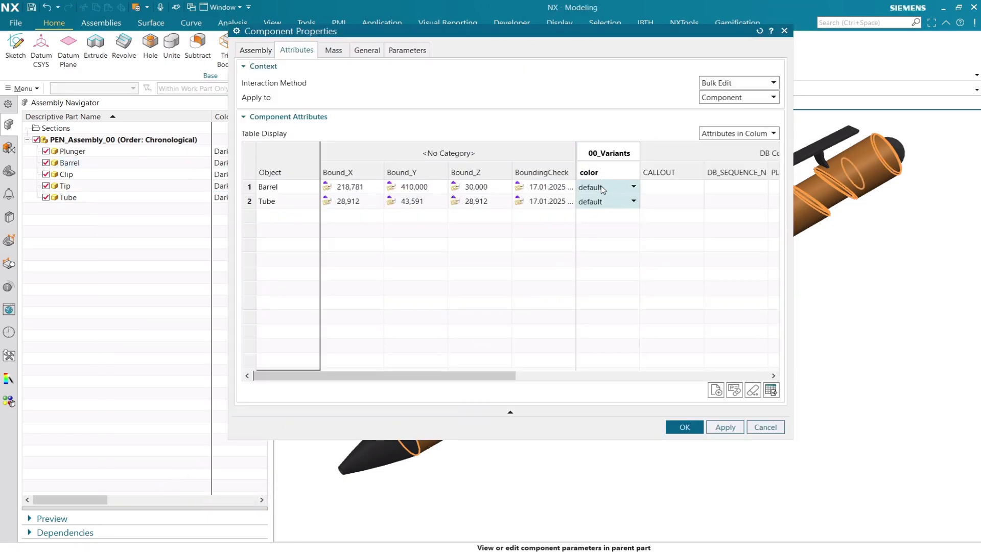
right_click(601, 189)
click(632, 209)
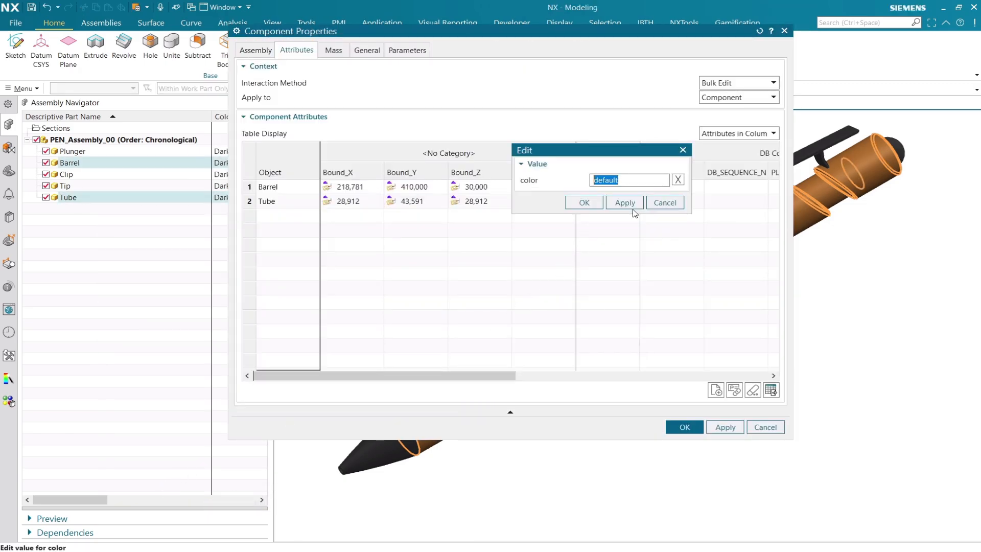
click(678, 179)
click(679, 180)
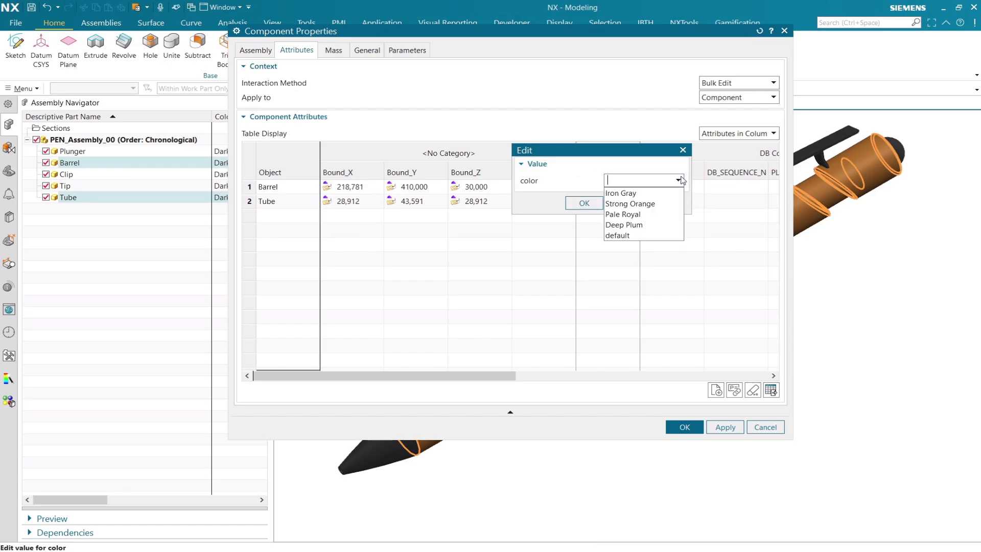
click(665, 203)
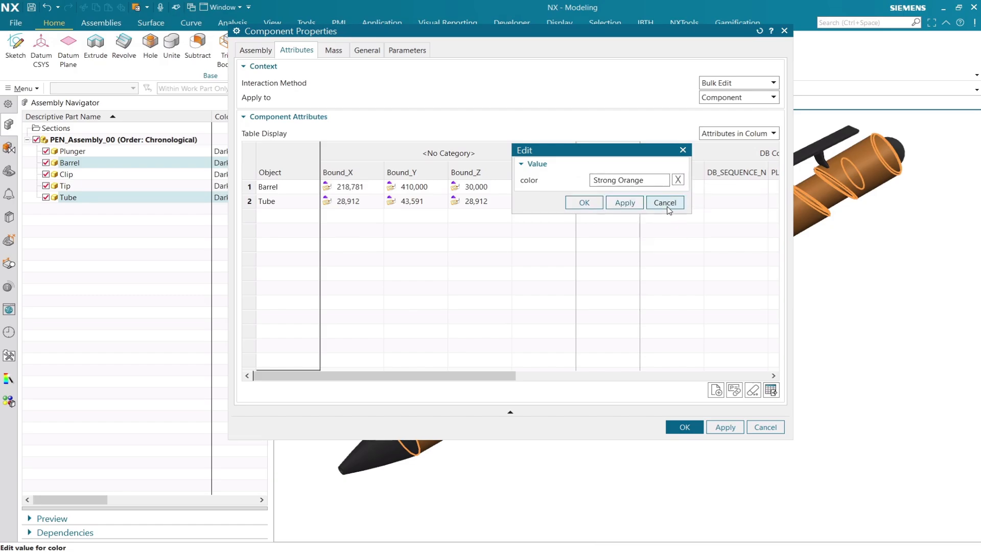
click(582, 203)
click(685, 427)
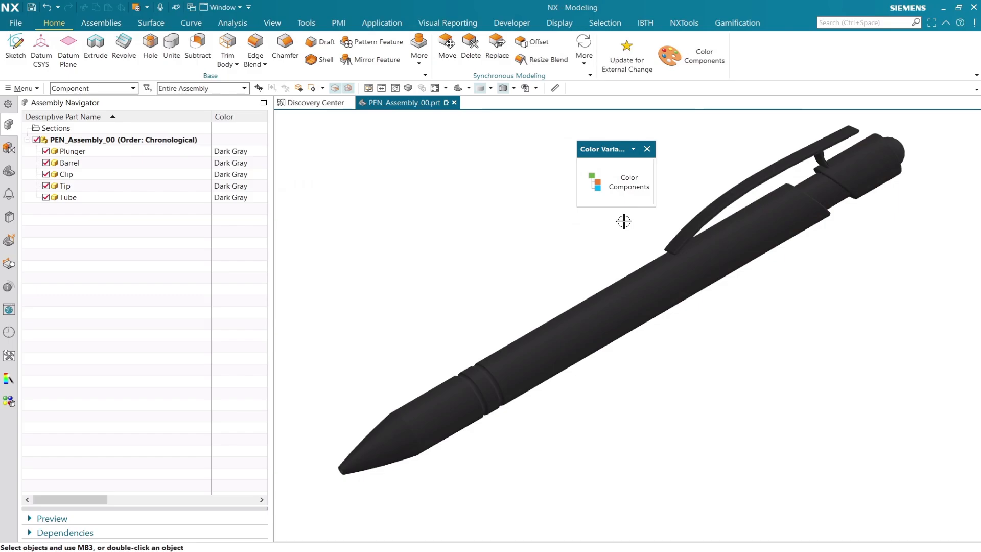
click(628, 186)
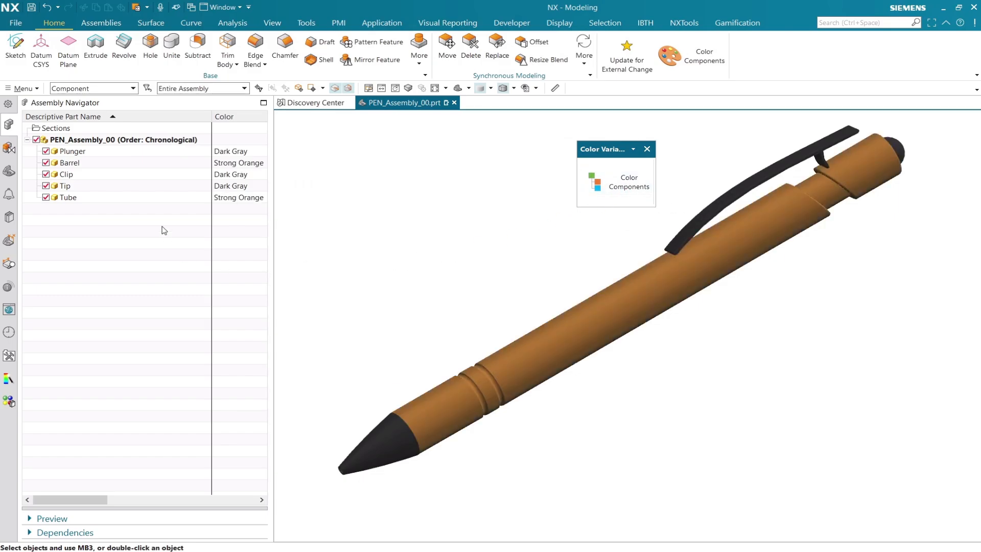
Set the color attribute of the Plunger, Clip and Tip components to Pale Royal and recolor the assembly with Color Components
click(84, 154)
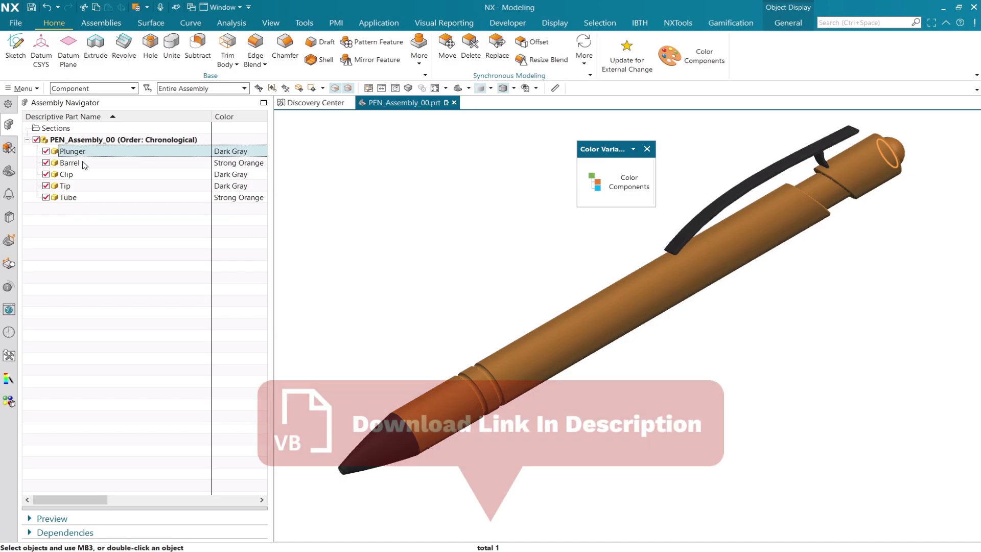
ctrl+click(79, 175)
ctrl+click(66, 186)
right_click(81, 187)
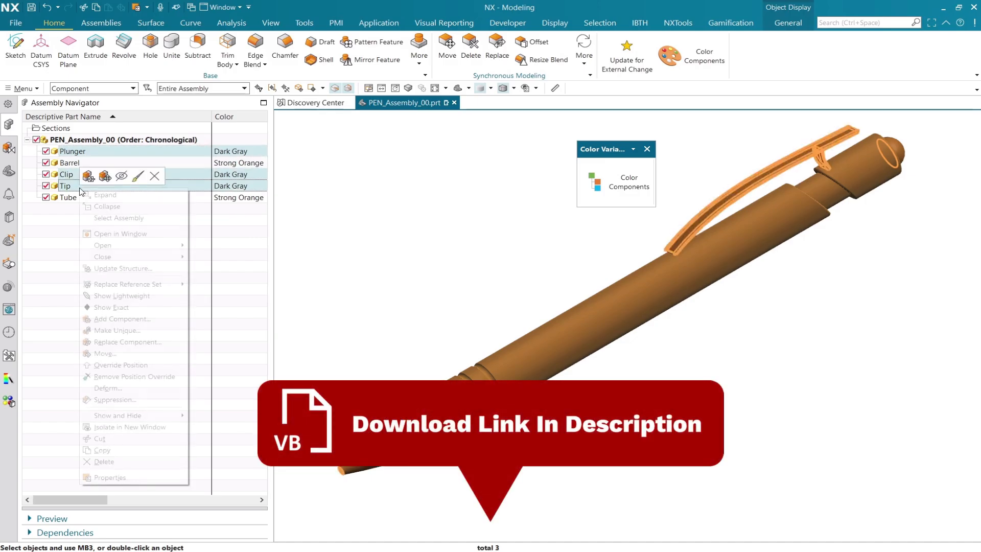
click(110, 477)
right_click(609, 188)
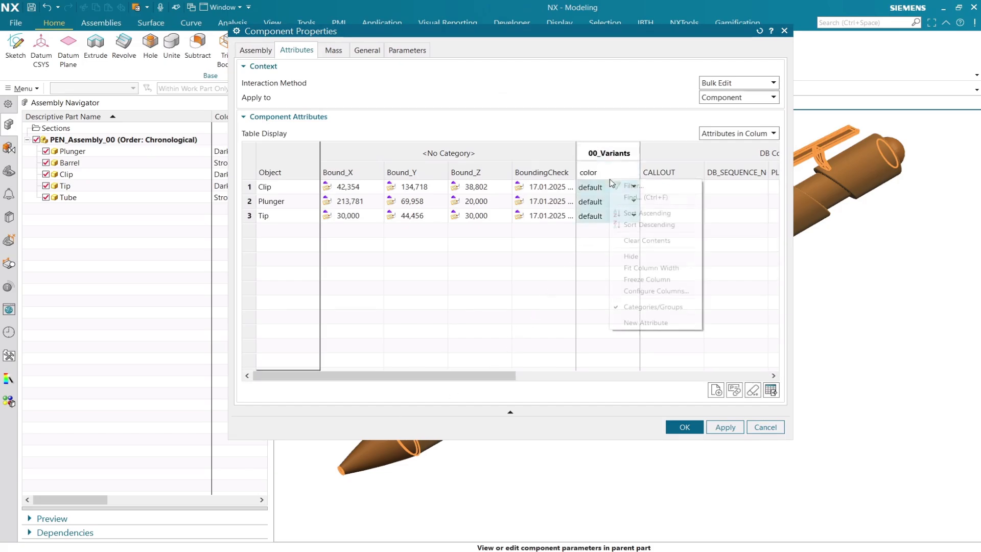
click(632, 210)
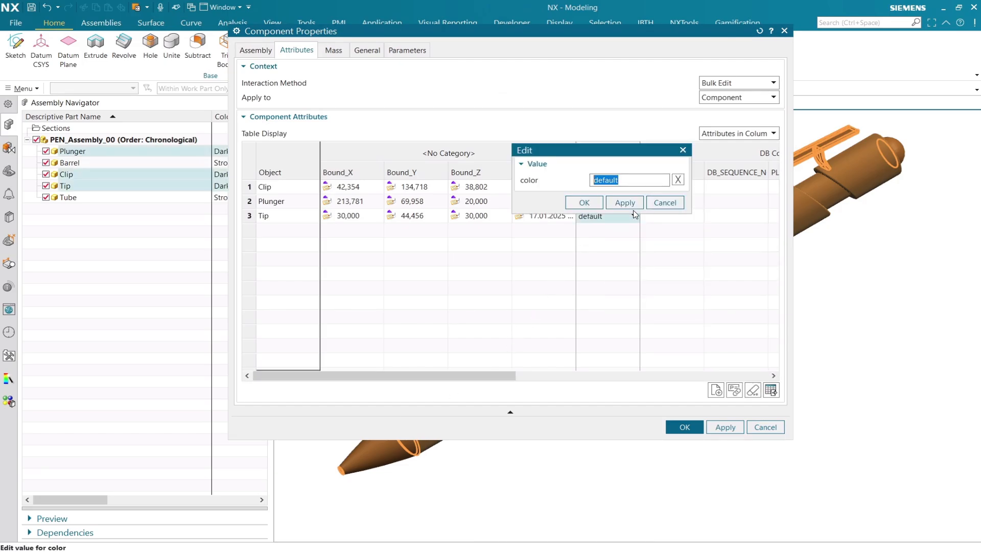
click(678, 179)
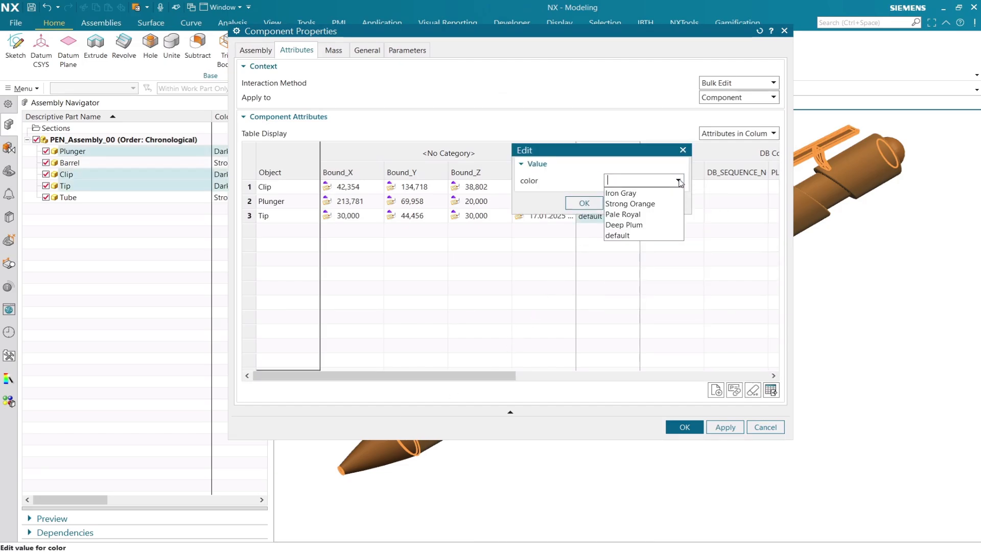
click(663, 213)
click(587, 205)
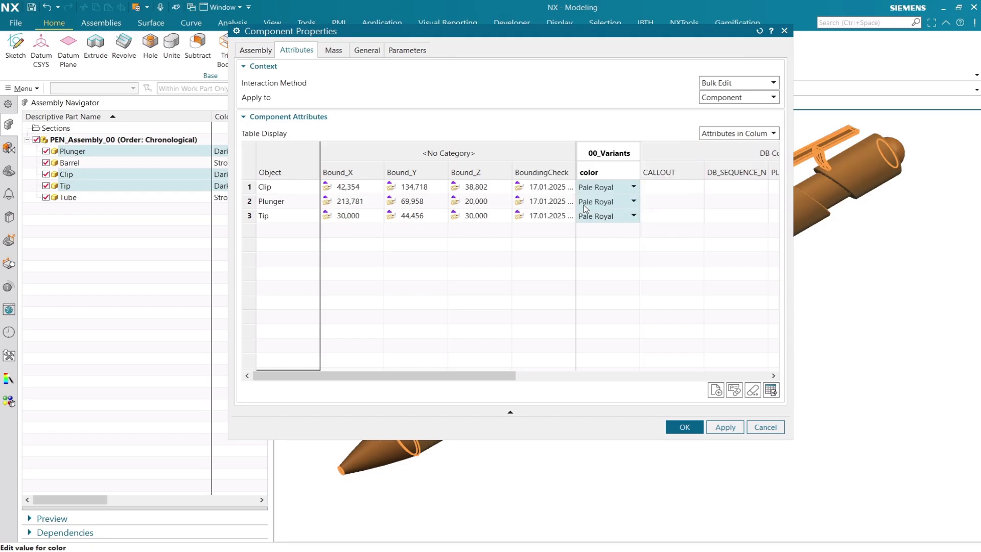
click(685, 427)
click(626, 183)
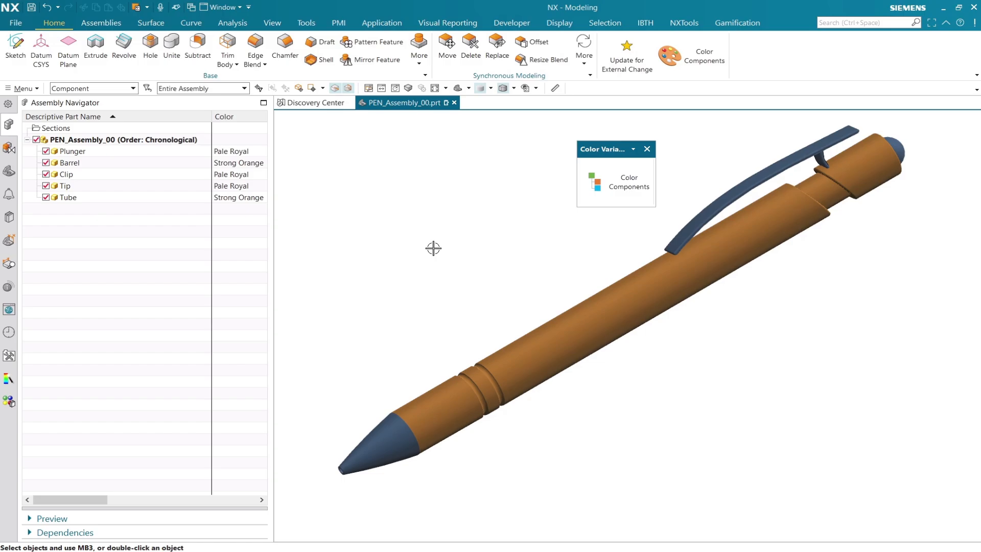
Set the color attribute of the Tip component to Iron Gray and recolor the assembly with Color Components
right_click(89, 189)
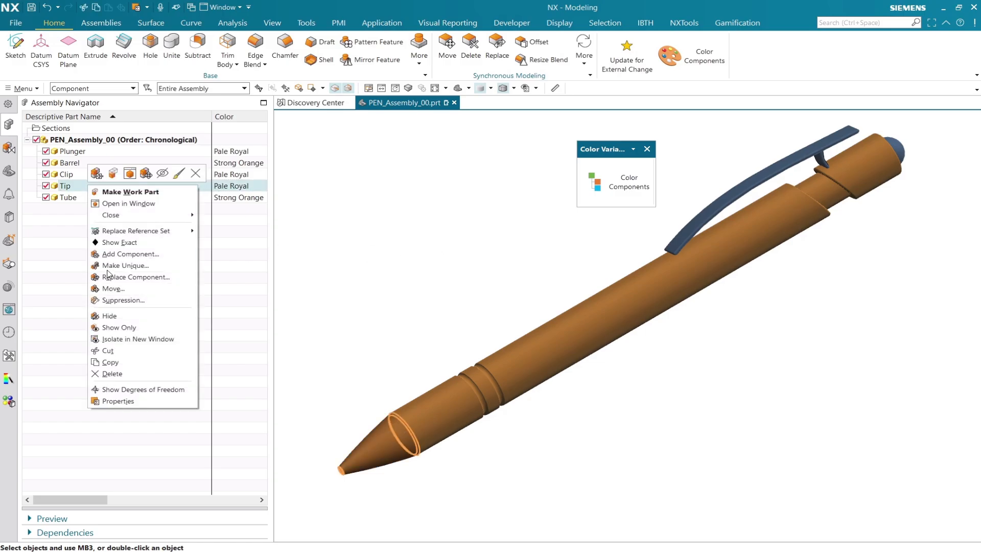
click(118, 402)
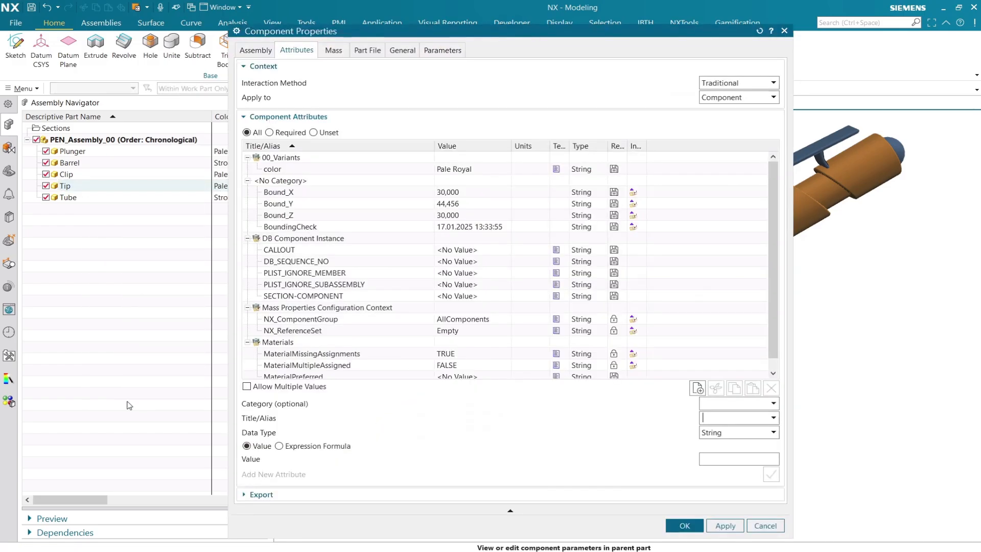
click(494, 169)
click(773, 458)
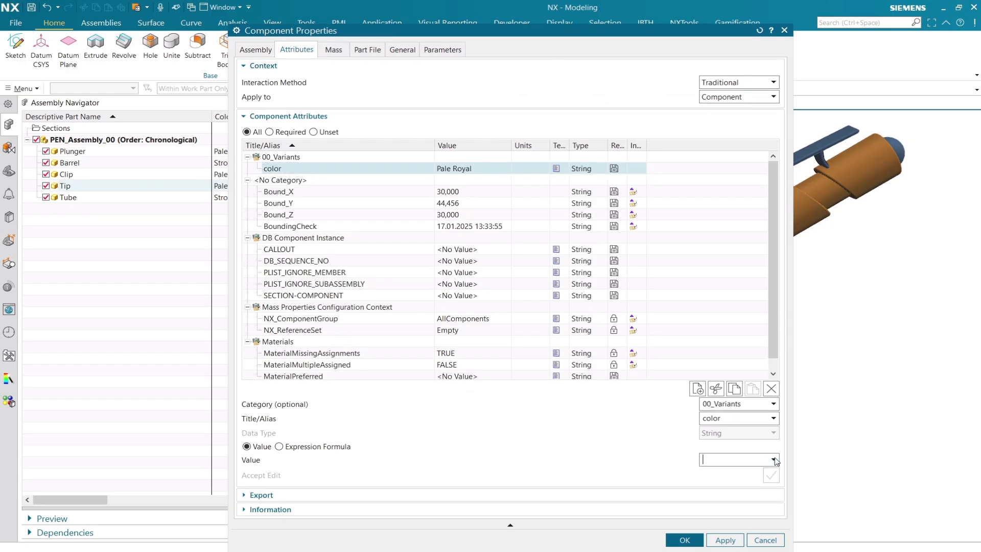
click(773, 459)
click(770, 473)
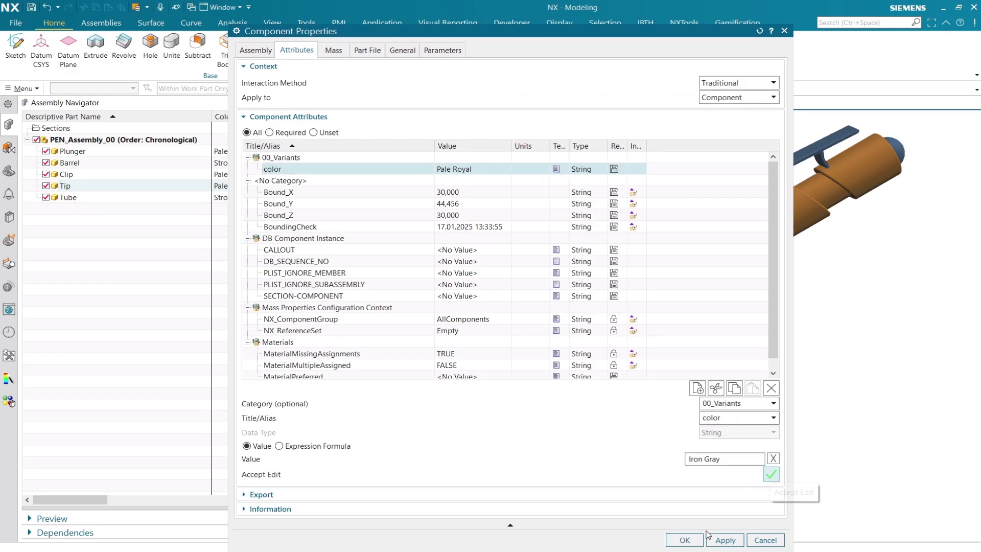
click(685, 540)
click(619, 183)
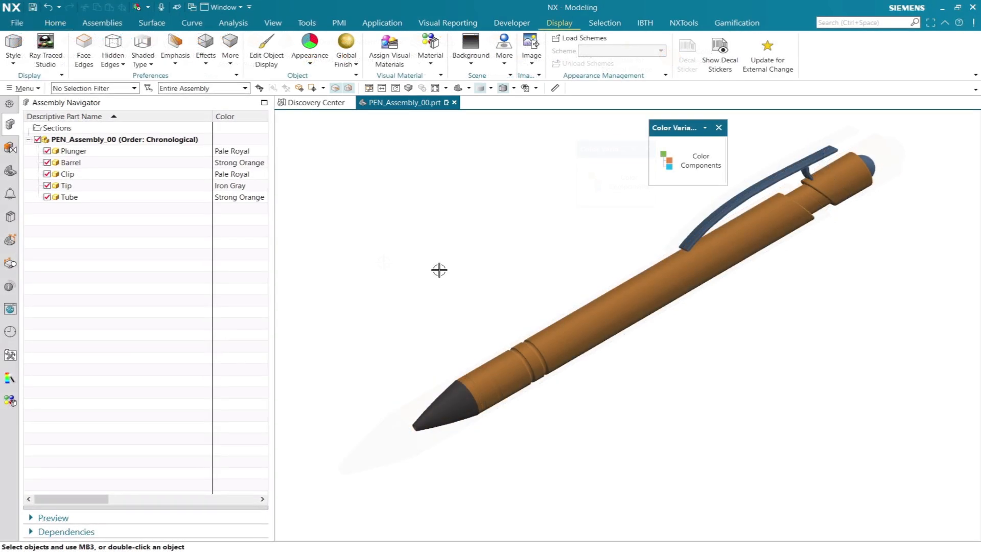
List the current color palette definition and save it as Color.html in the Color folder, replacing the existing file
click(230, 66)
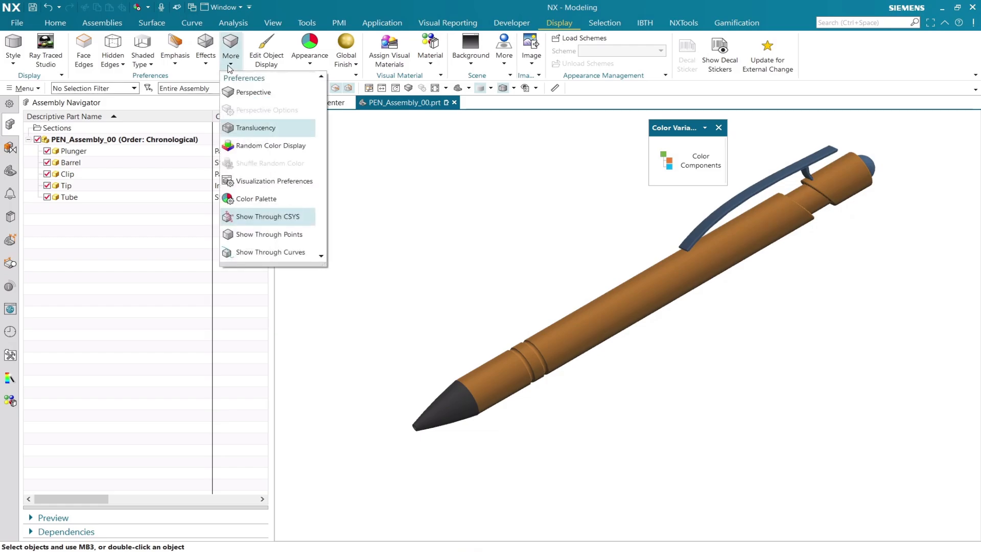
click(305, 197)
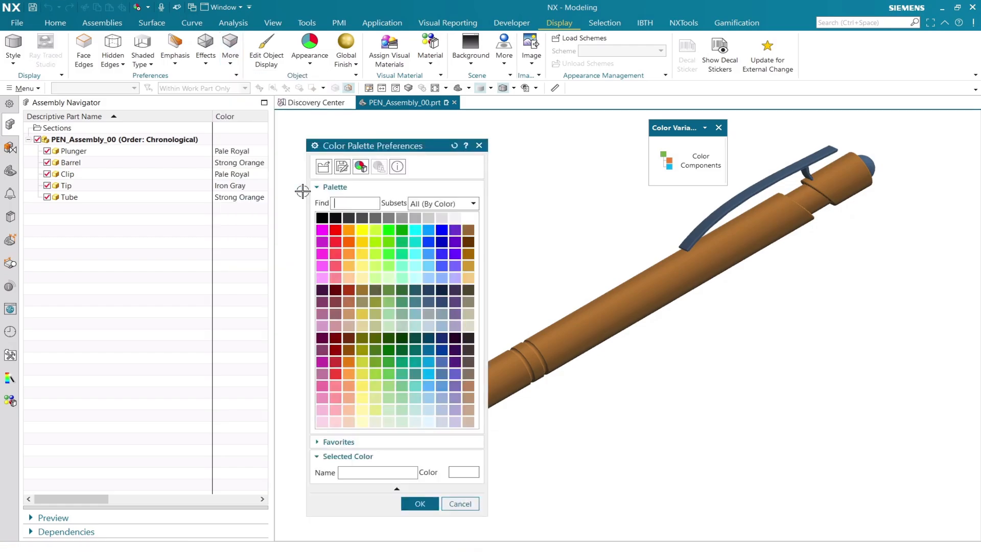
click(398, 166)
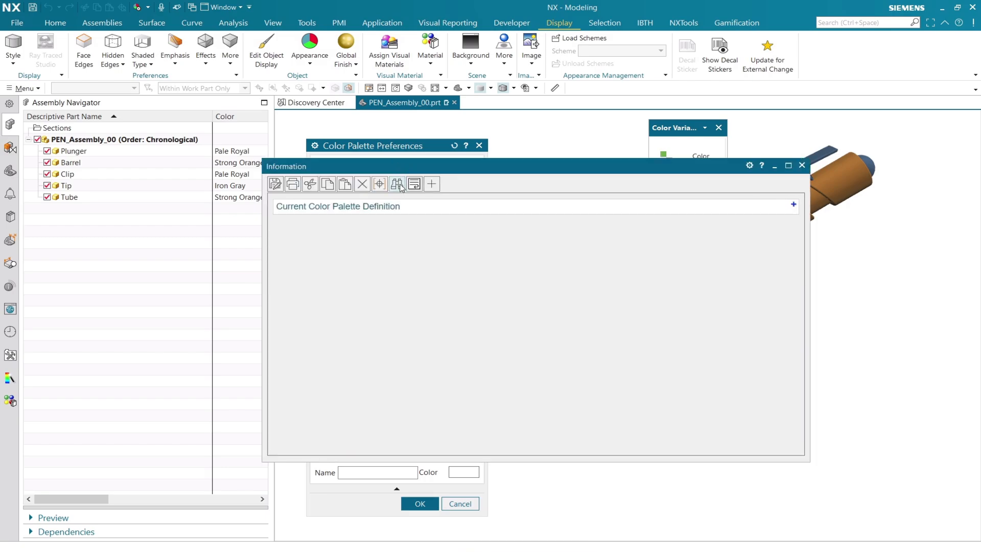
click(401, 207)
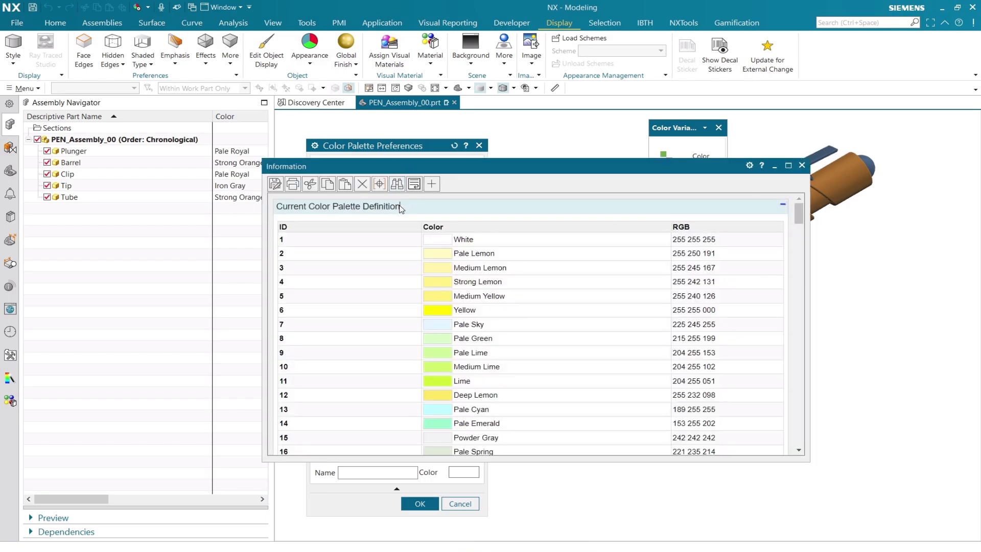
click(275, 184)
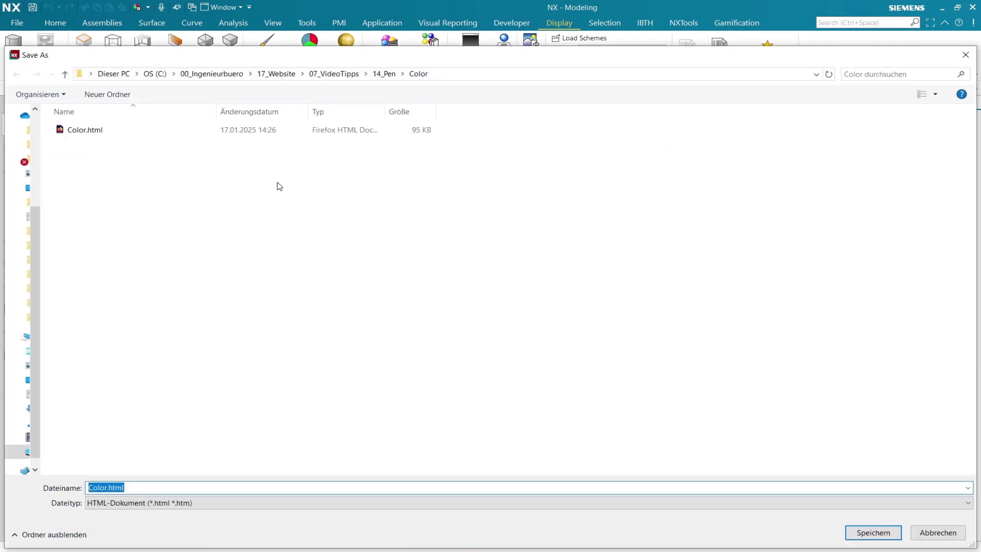
key(Return)
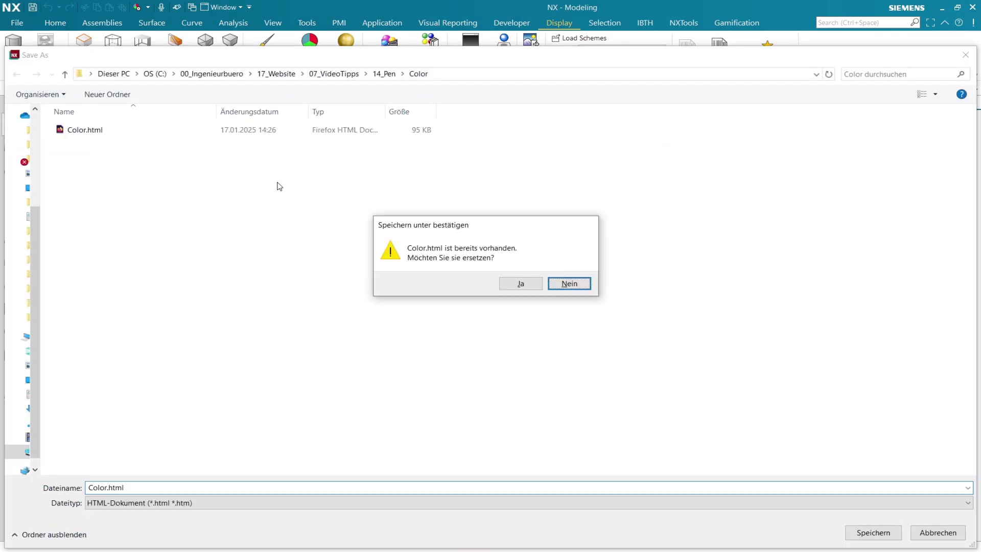
click(503, 286)
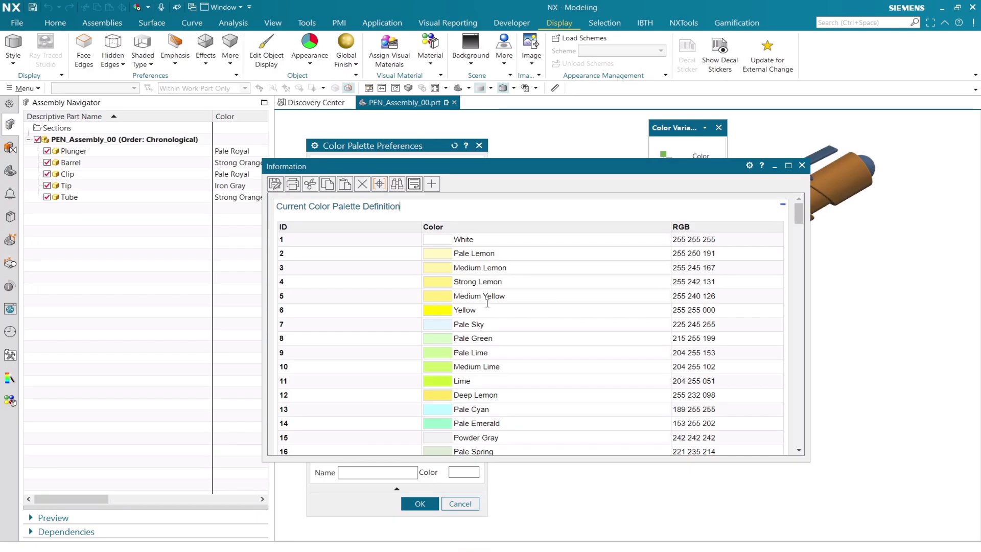
Switch to Excel and load Color.html from the Color folder into it
mouse_move(393, 550)
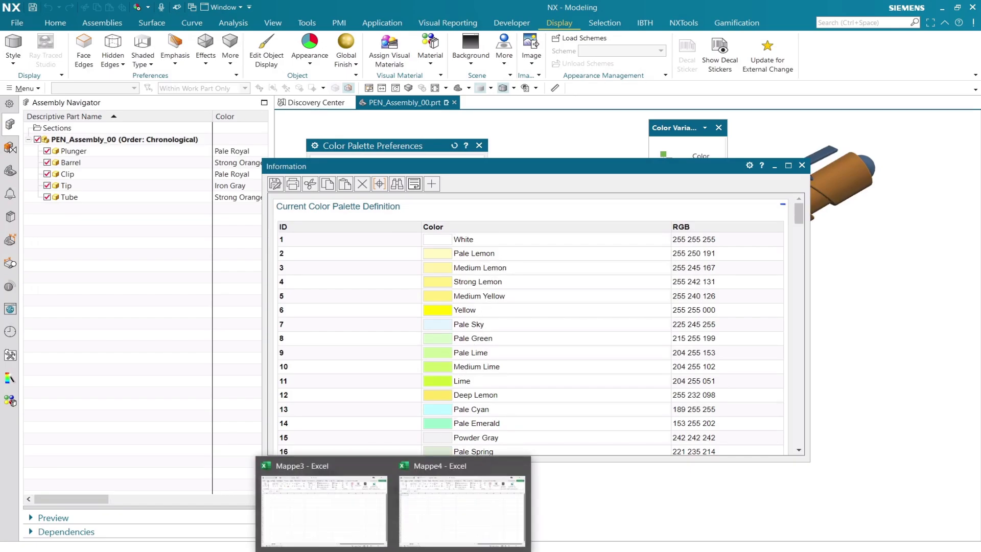
click(431, 513)
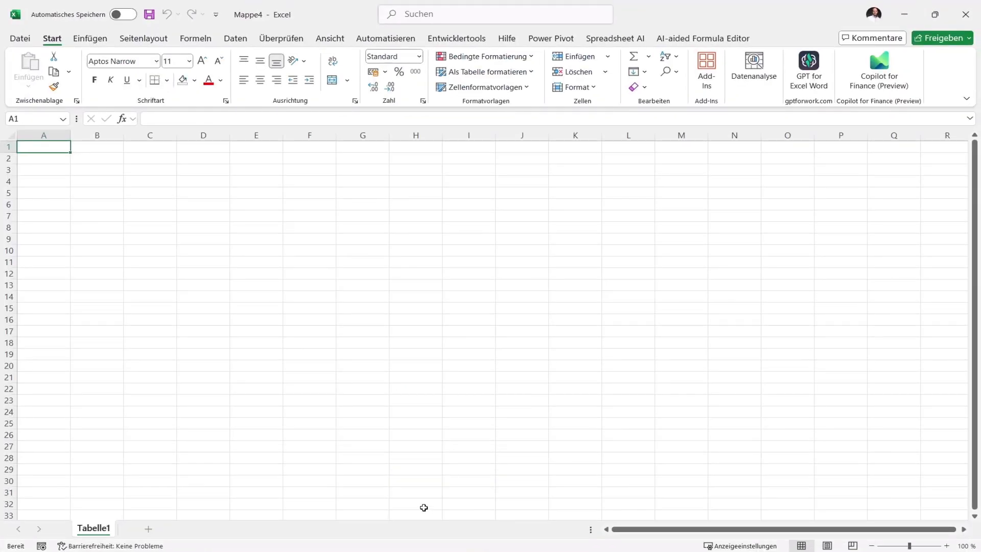
mouse_move(421, 550)
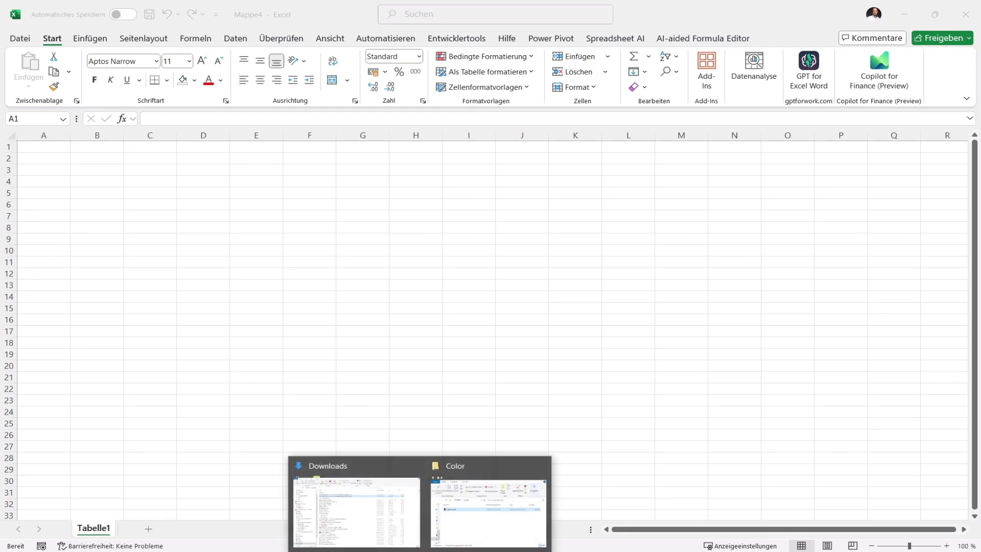
click(483, 520)
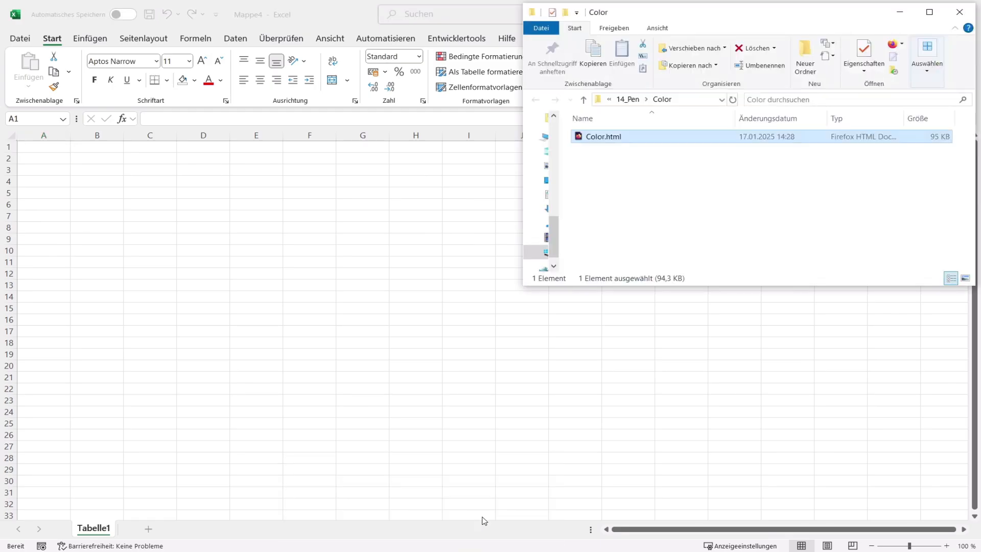
click(641, 209)
click(631, 135)
drag(652, 139, 322, 221)
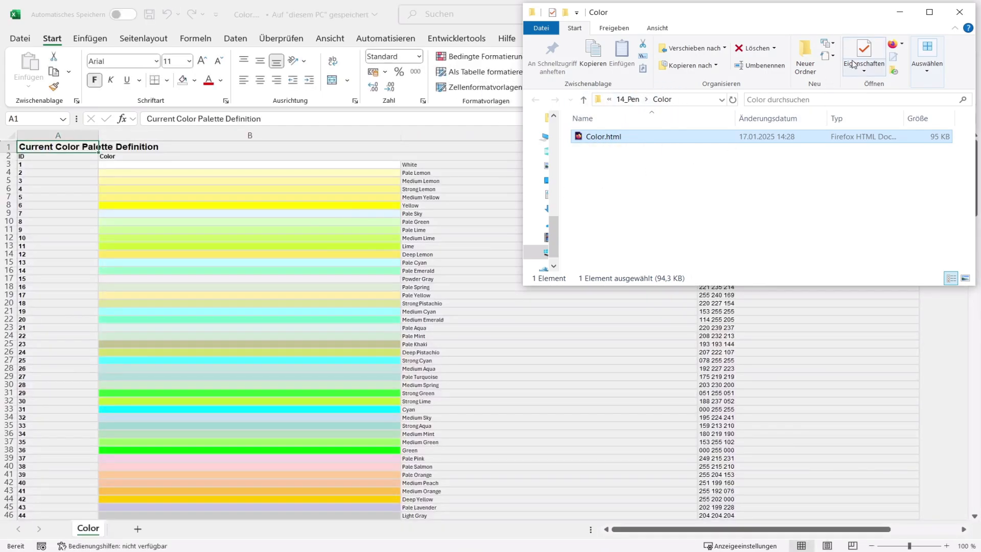
click(900, 11)
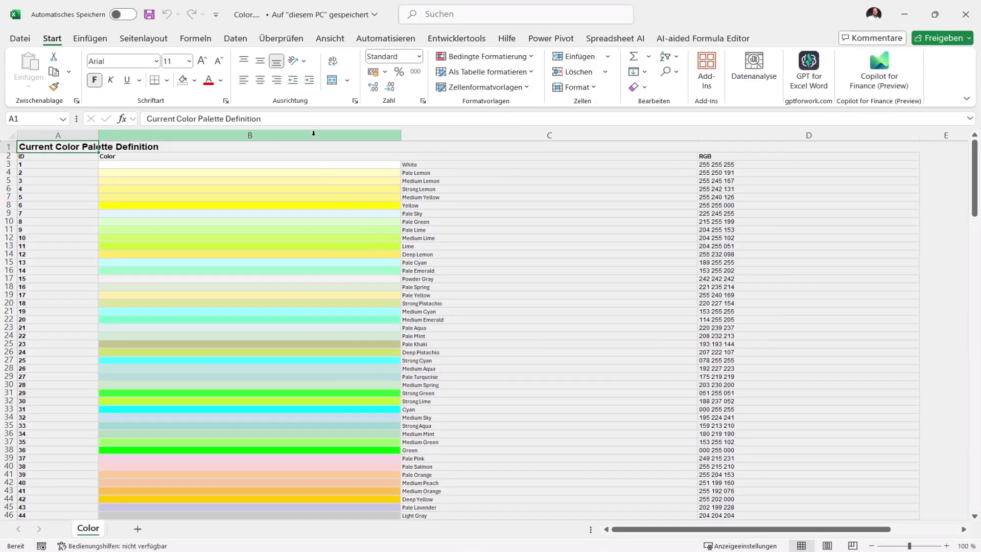
Delete the Color swatch column B and the RGB column D from the palette sheet
click(327, 135)
ctrl+click(744, 134)
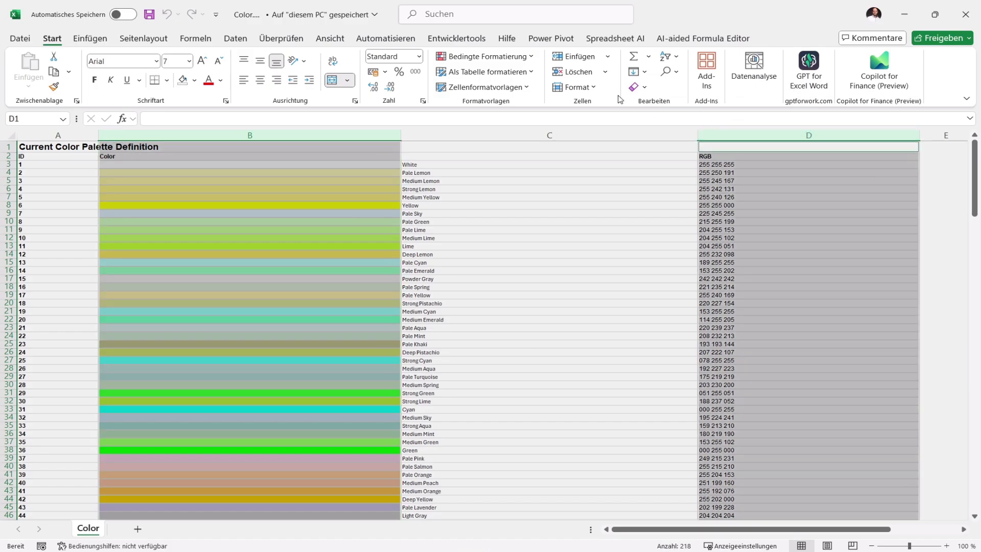
click(573, 72)
click(624, 174)
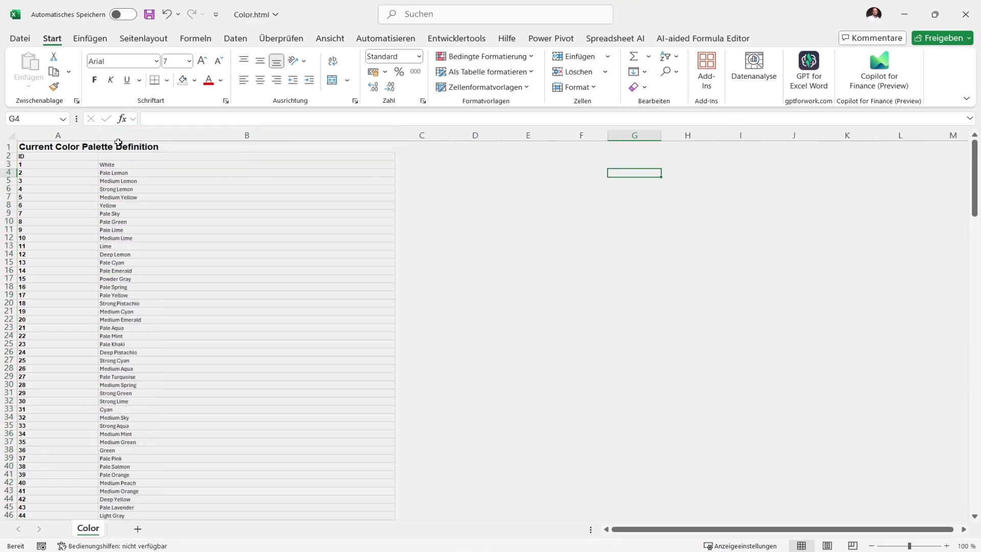
Set the font size of the whole sheet to 22
click(11, 135)
click(190, 61)
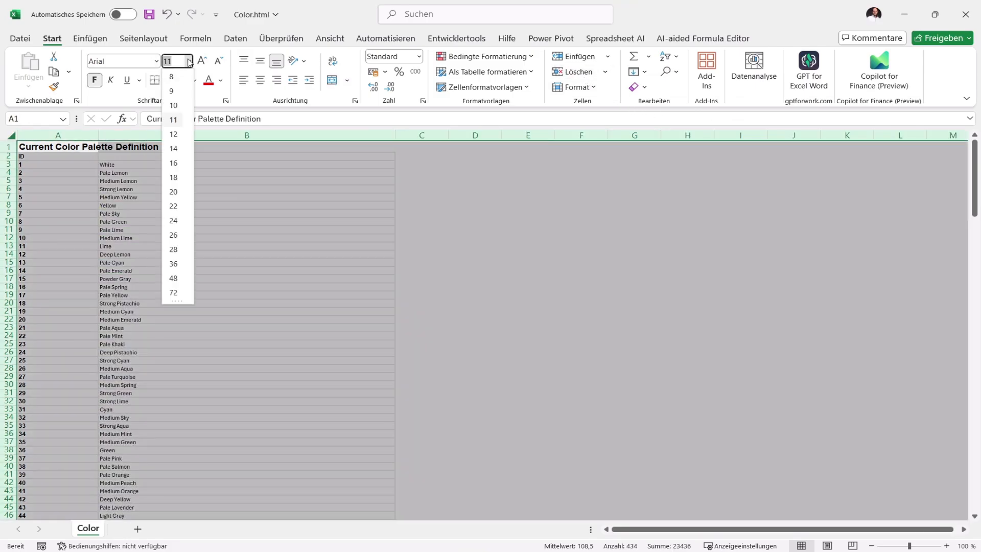
click(173, 206)
click(467, 238)
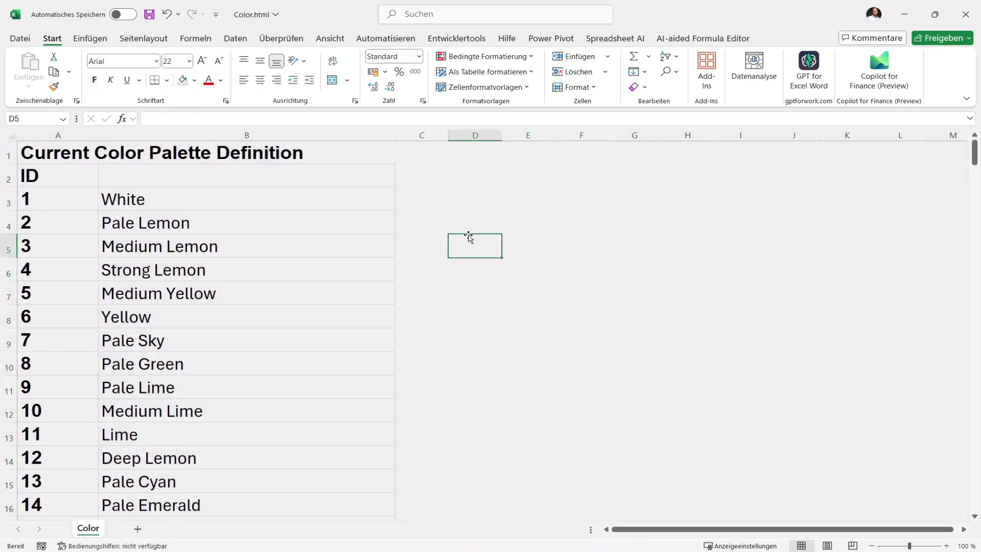
Enter the formula ="{""" & B3 & """, " & A3 & "}," in cell C3
click(414, 201)
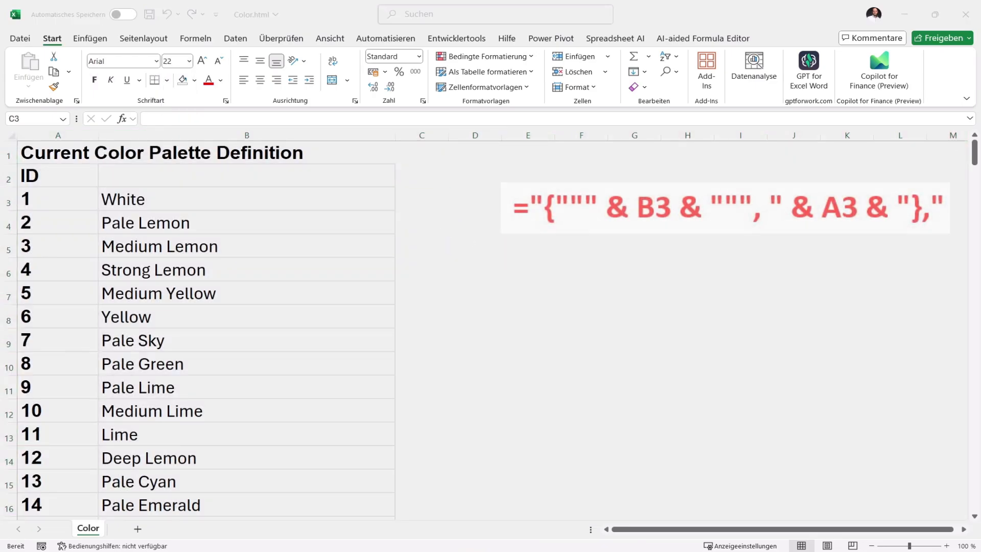
click(414, 199)
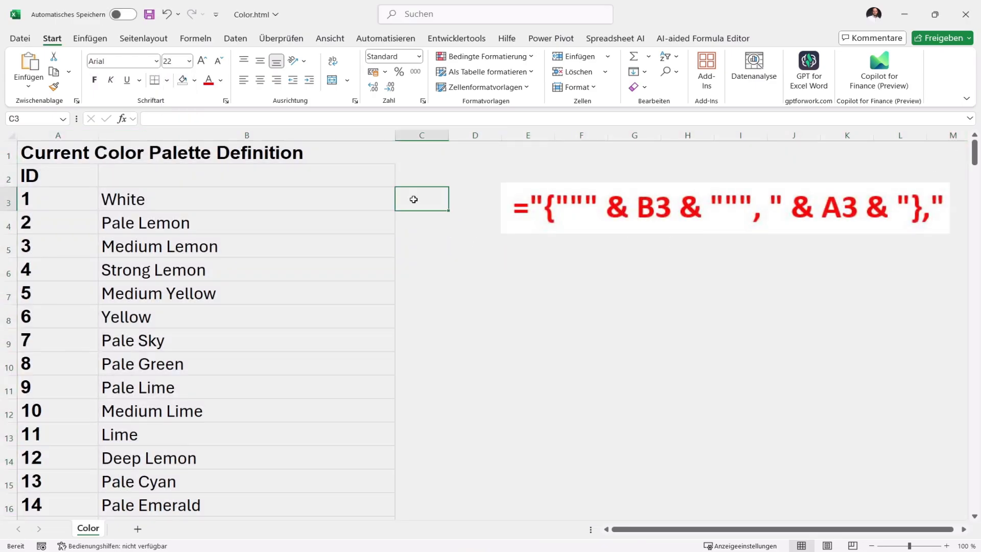
click(332, 120)
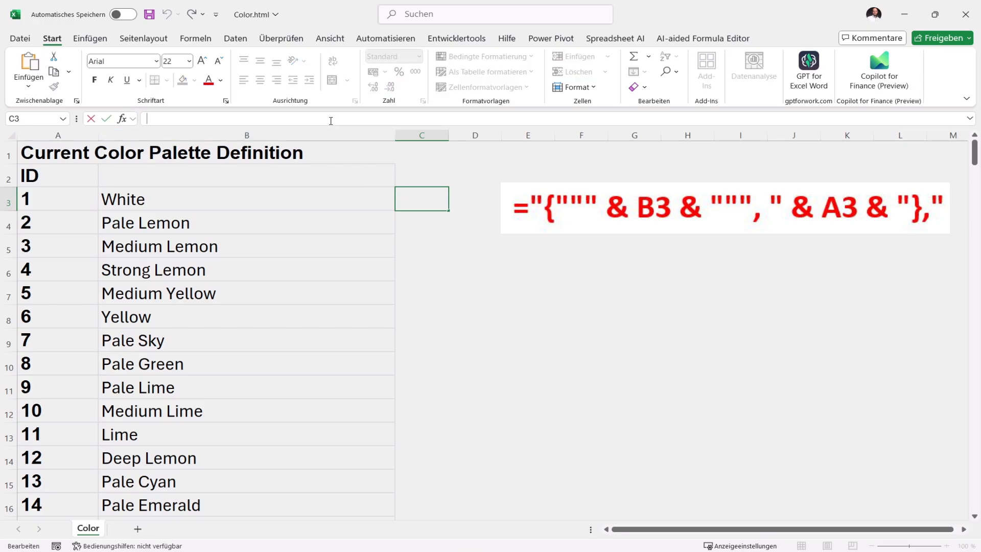
text(="{""" & B3 & """, " & A3 & "},")
key(Return)
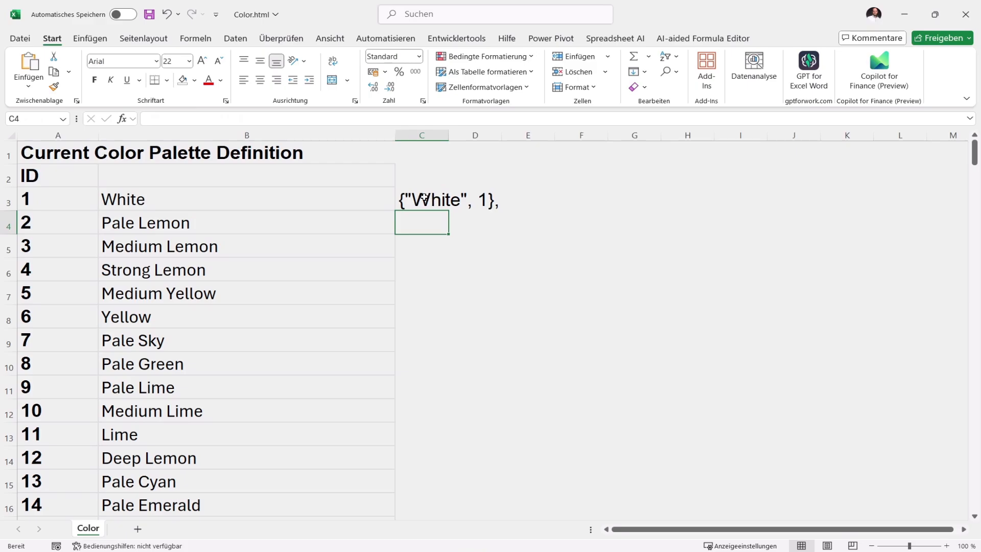
Copy the formula in C3 down column C to the last color, Black, in row 218
click(453, 201)
key(ctrl+c)
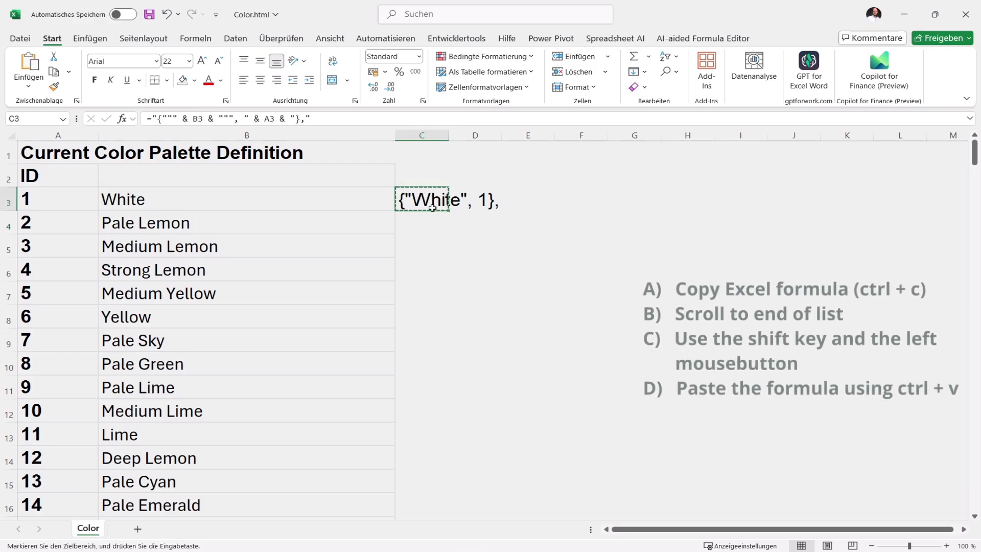
scroll(439, 260, down, 20)
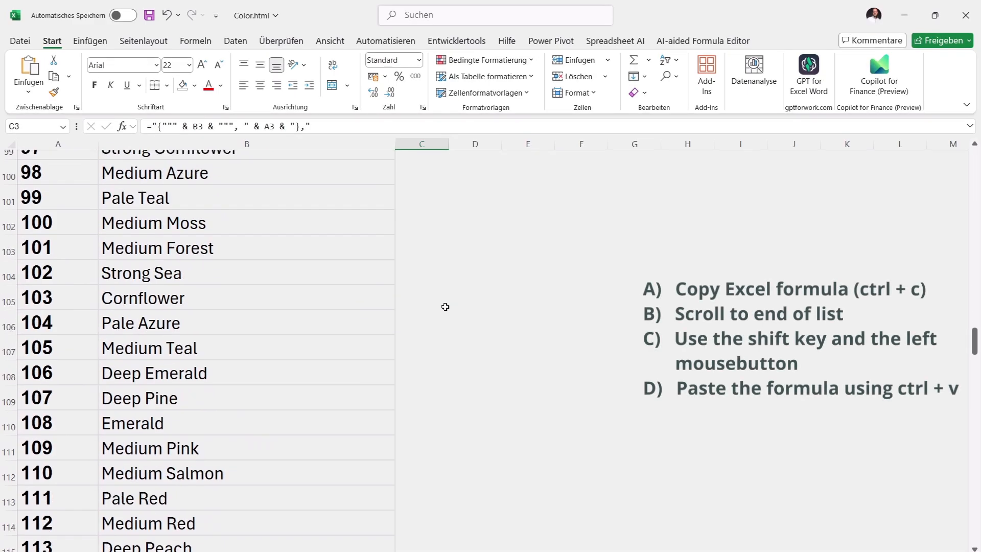
scroll(439, 313, down, 6)
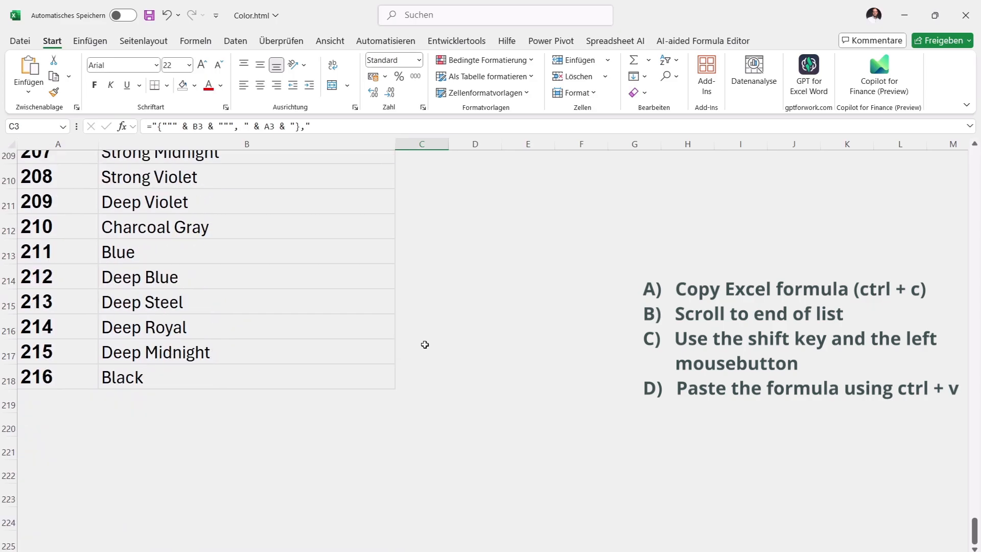
shift+click(413, 383)
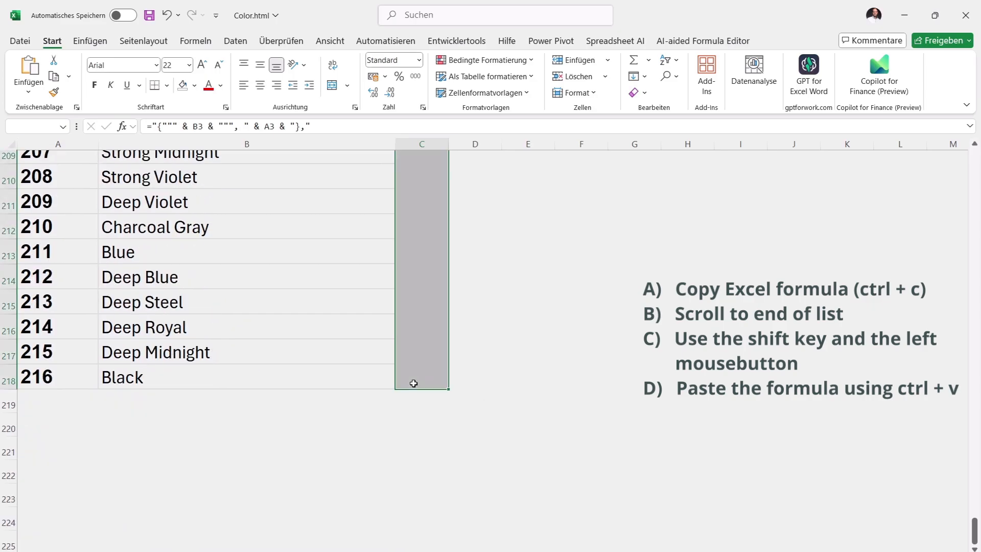
key(ctrl+v)
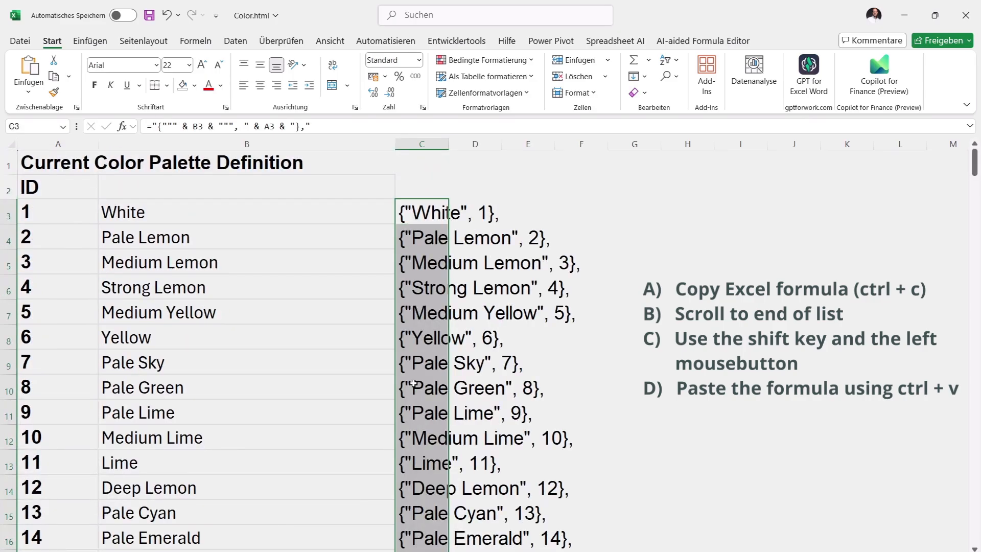
click(628, 220)
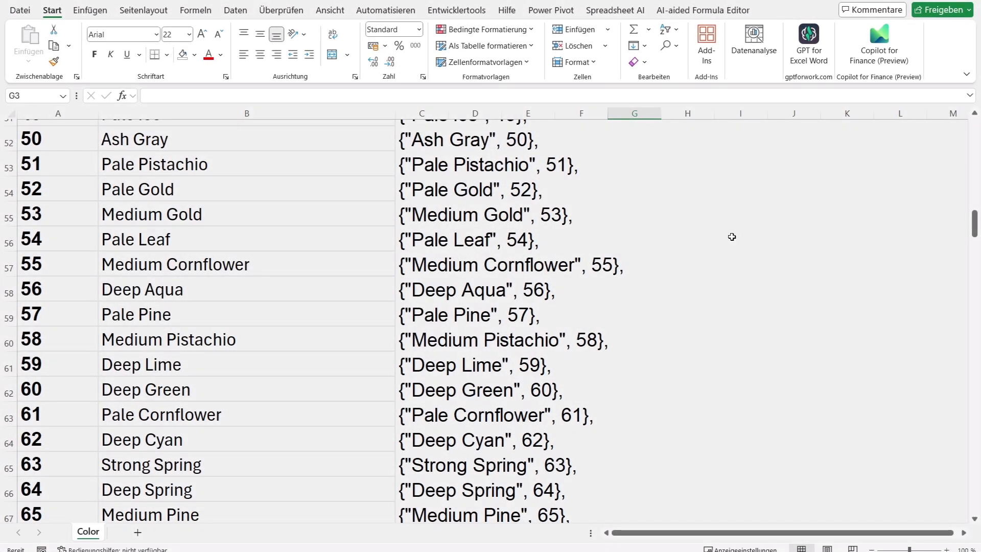
Copy the generated entries from Ash Gray, 50 to Strong Spring, 63 in cells C52:C65
click(488, 139)
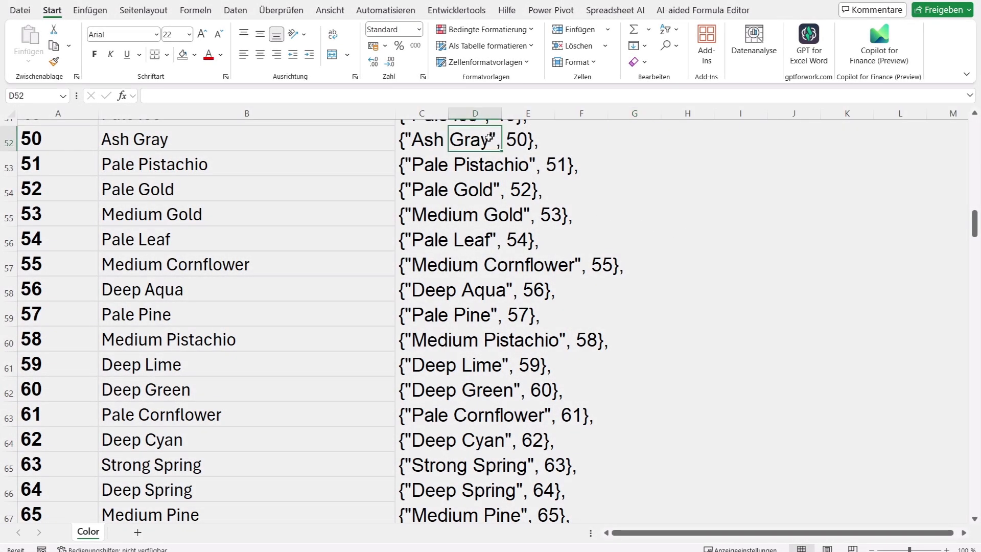
click(427, 141)
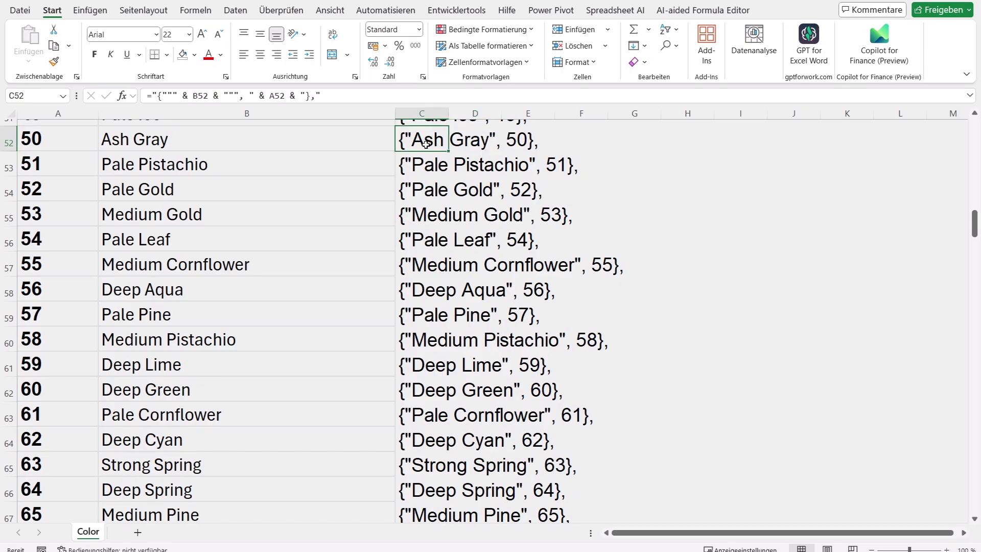
drag(425, 144, 428, 462)
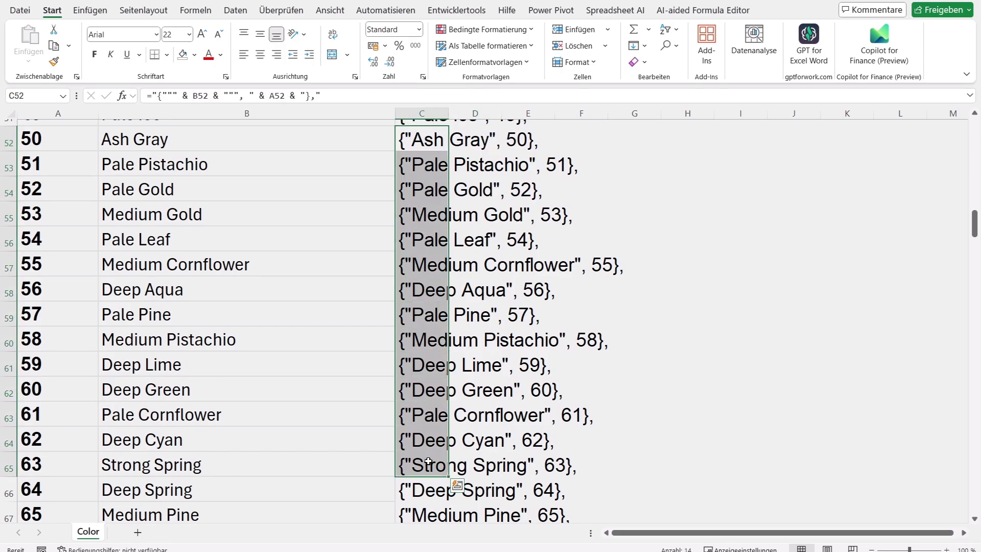
right_click(430, 462)
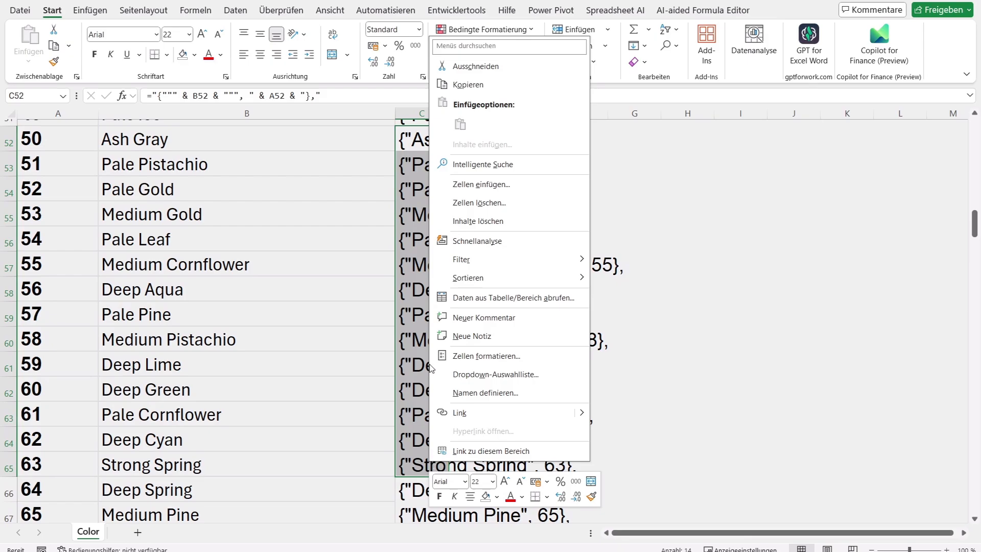
click(484, 85)
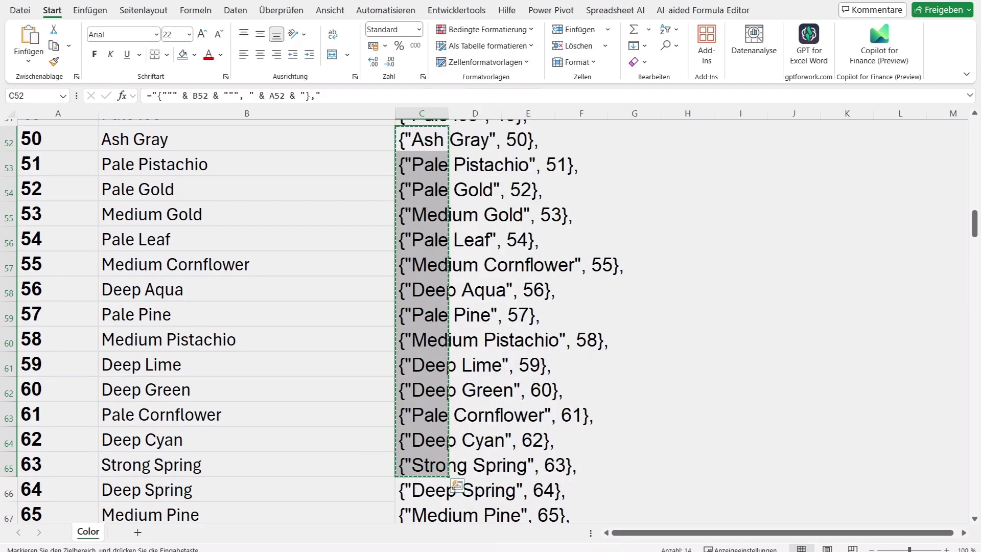
Switch to Color_Components.vb in the text editor, replace the colorMap entries with the copied list without a trailing comma, and save the file
key(alt+Tab)
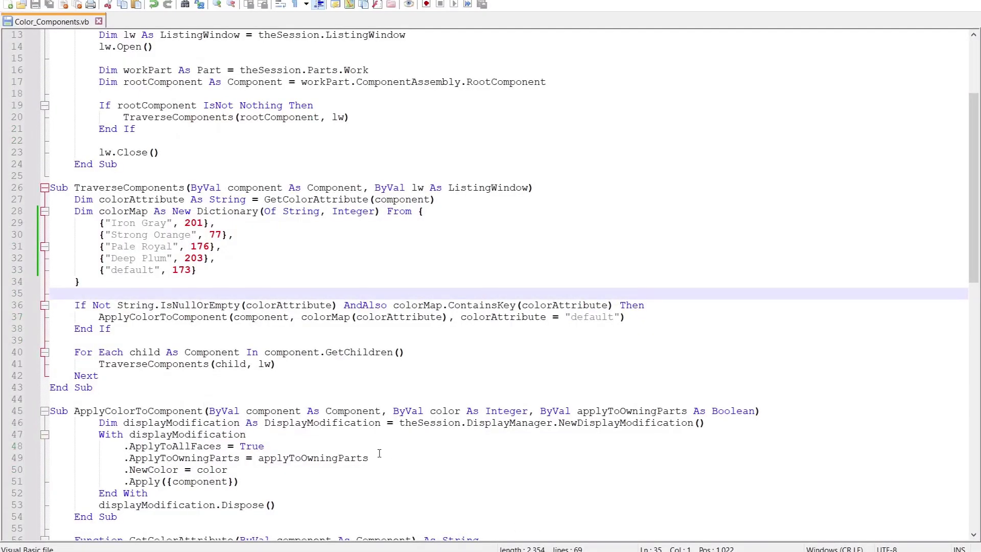
drag(98, 223, 223, 272)
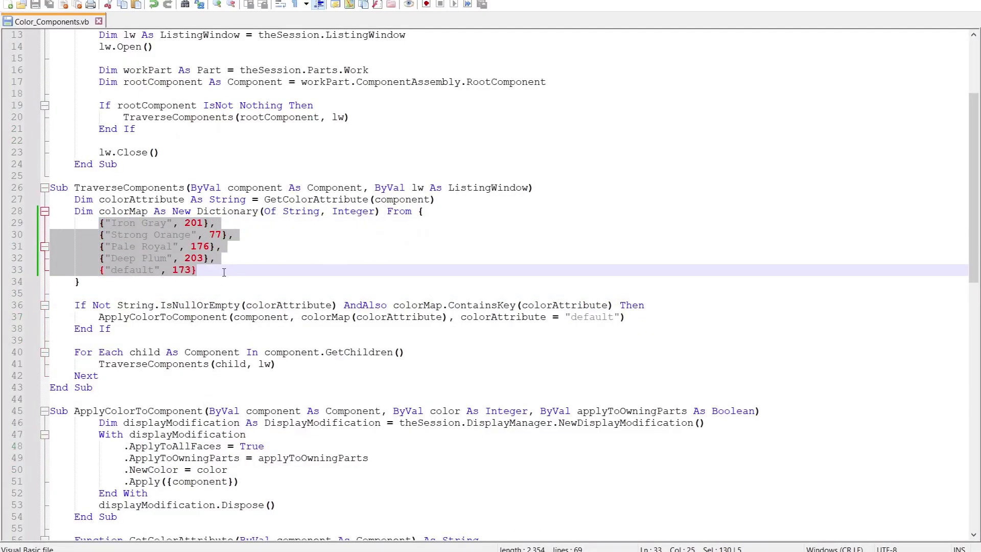
key(ctrl+v)
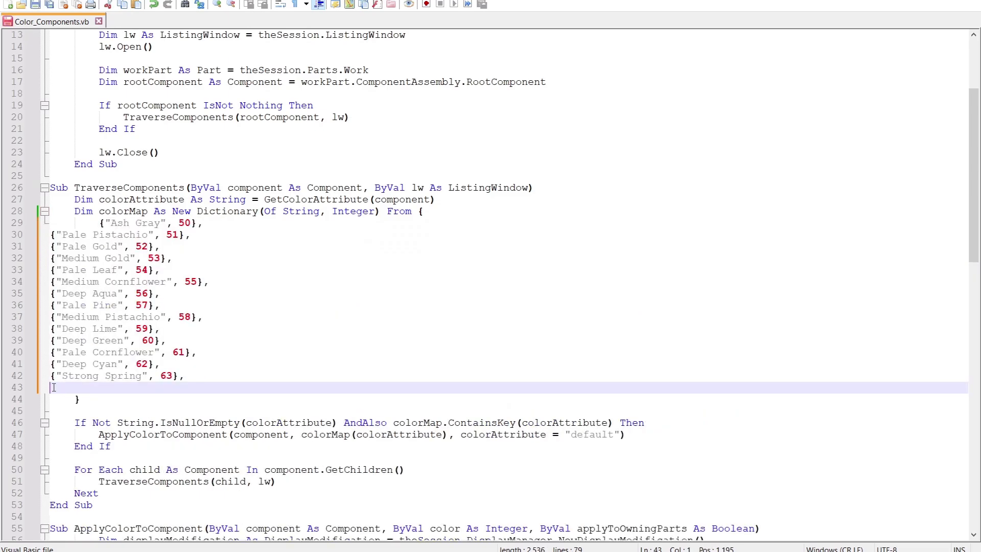
key(BackSpace)
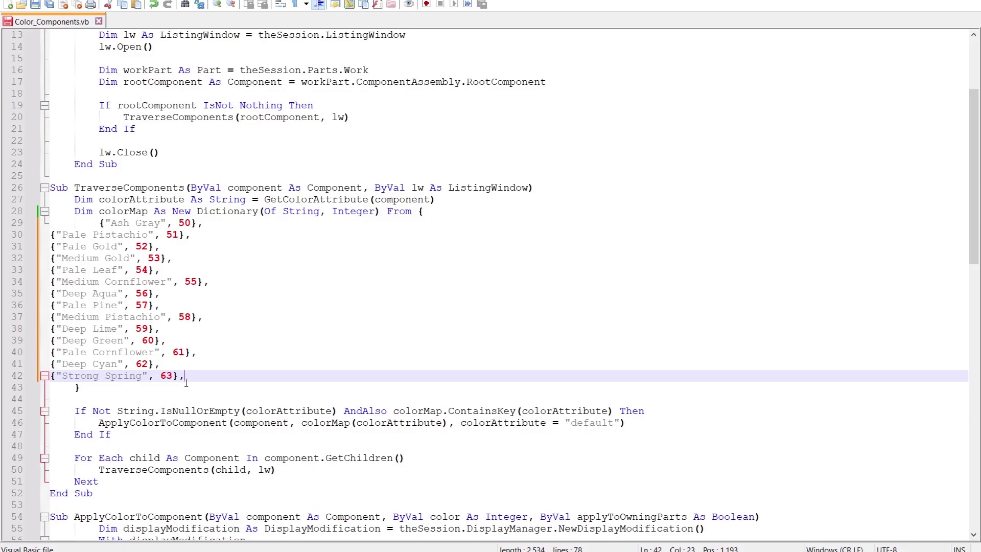
key(BackSpace)
key(ctrl+s)
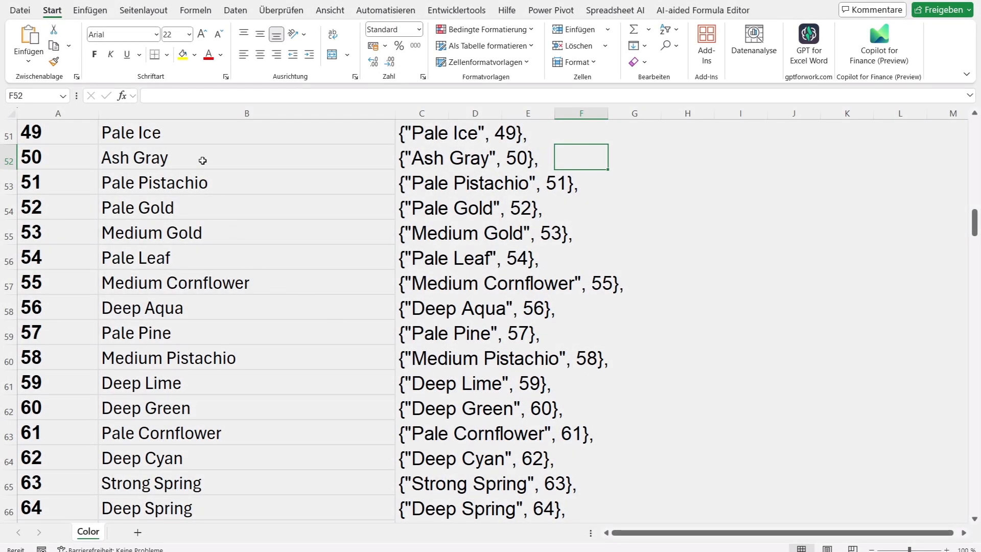
Copy the color names from Ash Gray to Strong Spring in cells B52:B65 of the Excel sheet
drag(203, 161, 202, 471)
right_click(322, 257)
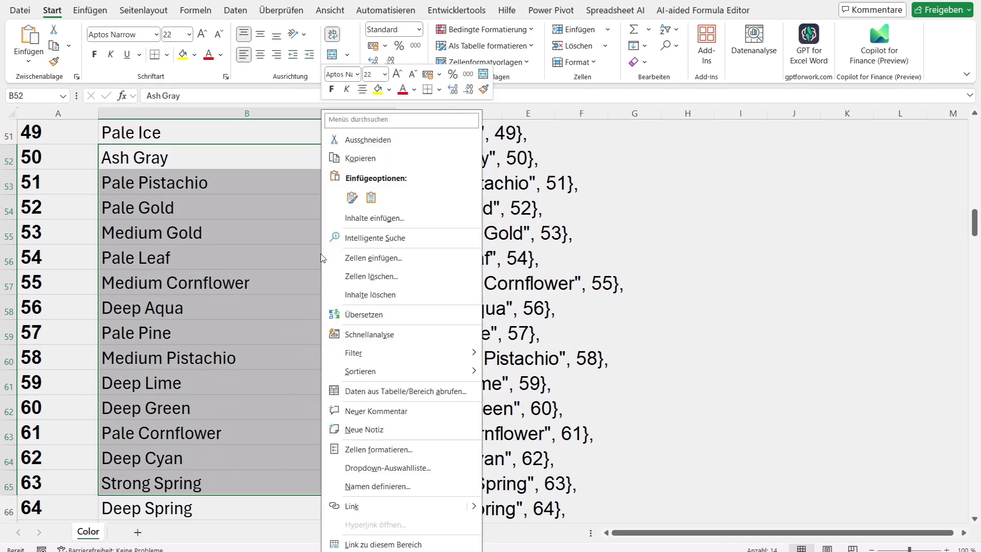
click(363, 161)
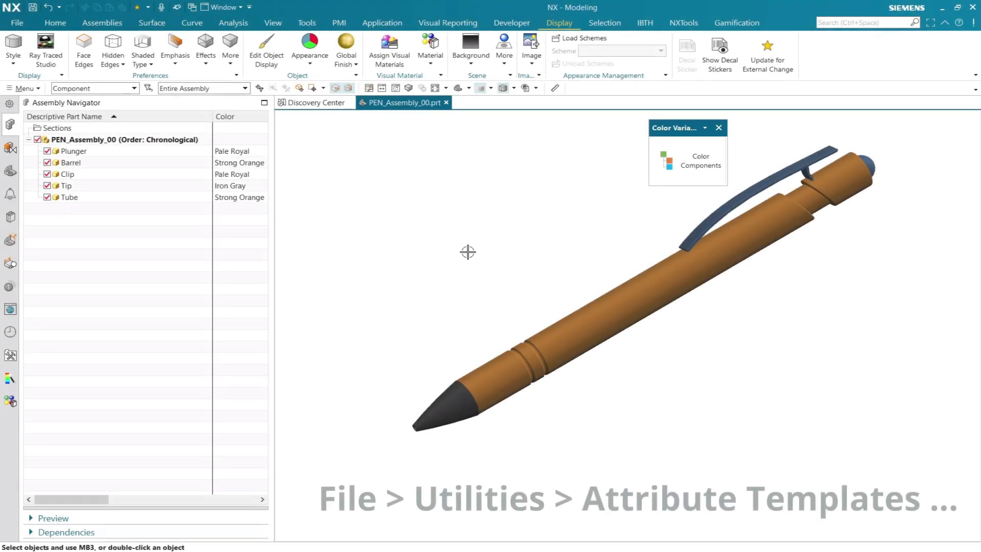
Open Attribute Templates and define a catalog template with category 00_Variants and title Color
click(21, 23)
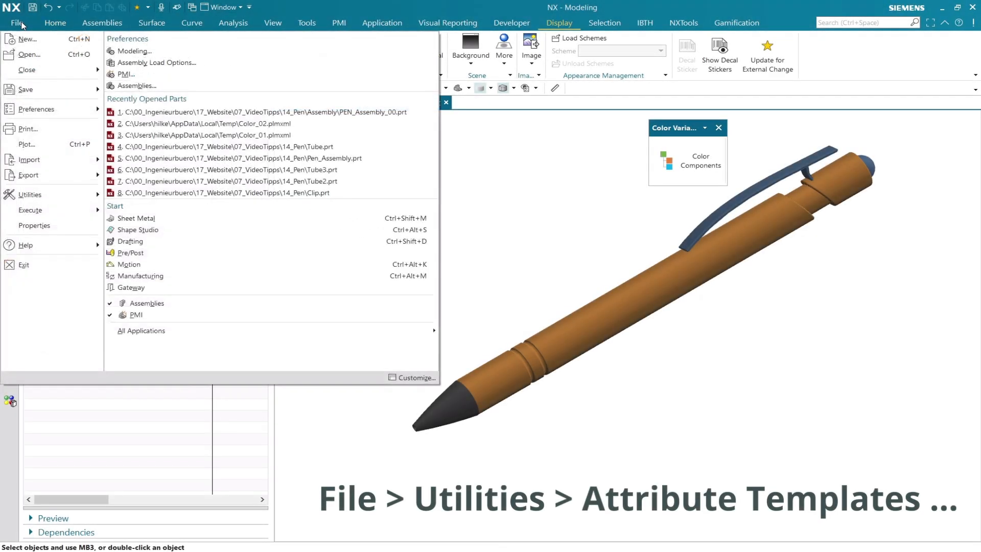
mouse_move(51, 196)
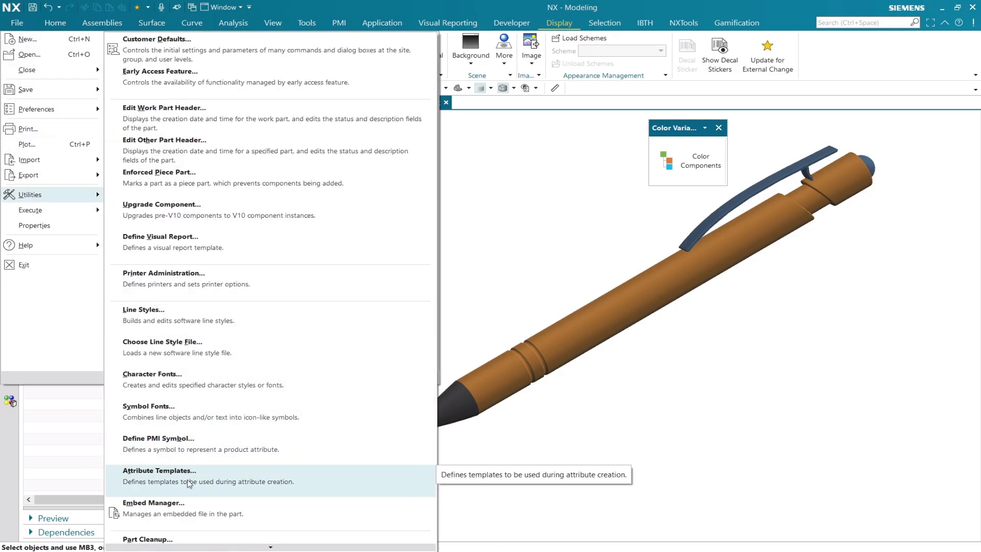
click(190, 484)
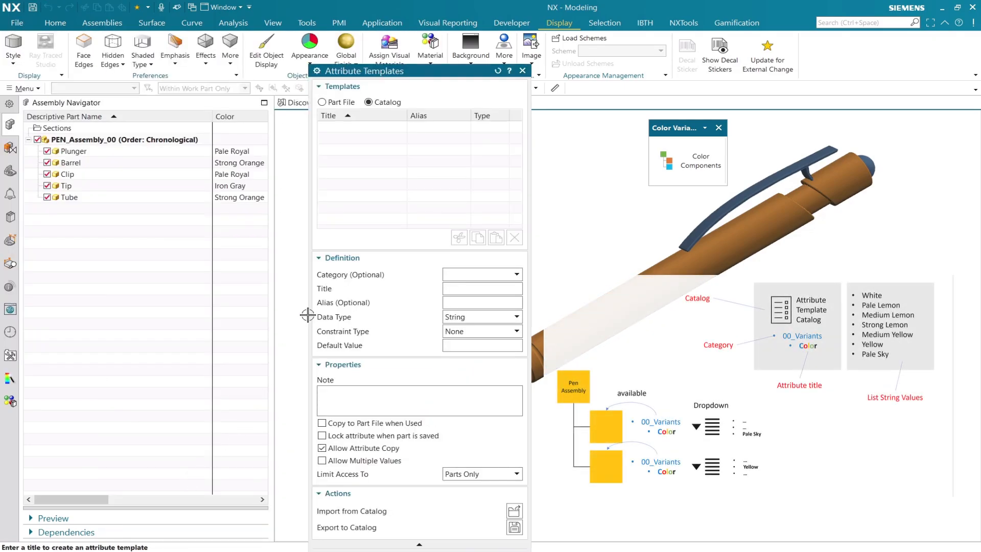
click(373, 102)
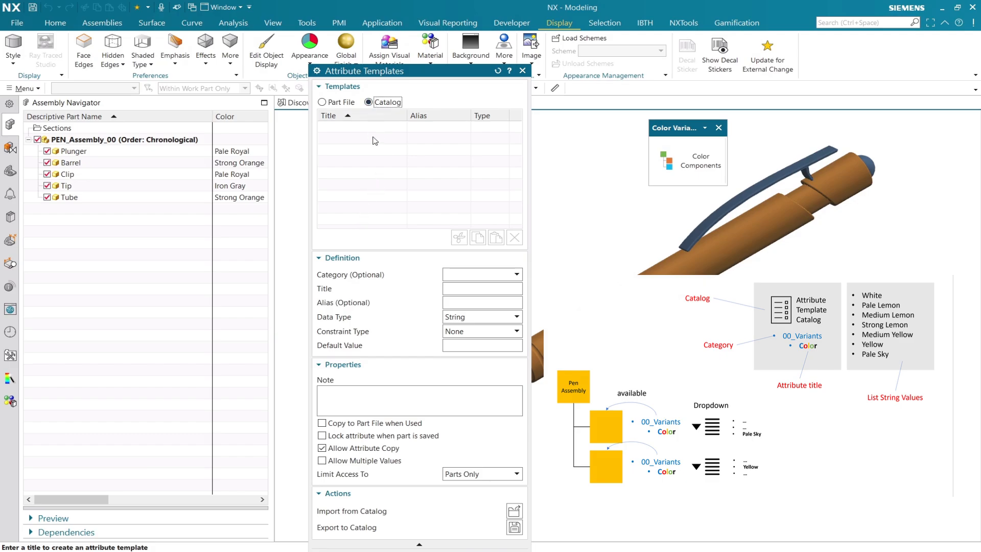
click(475, 277)
text(00_Variants)
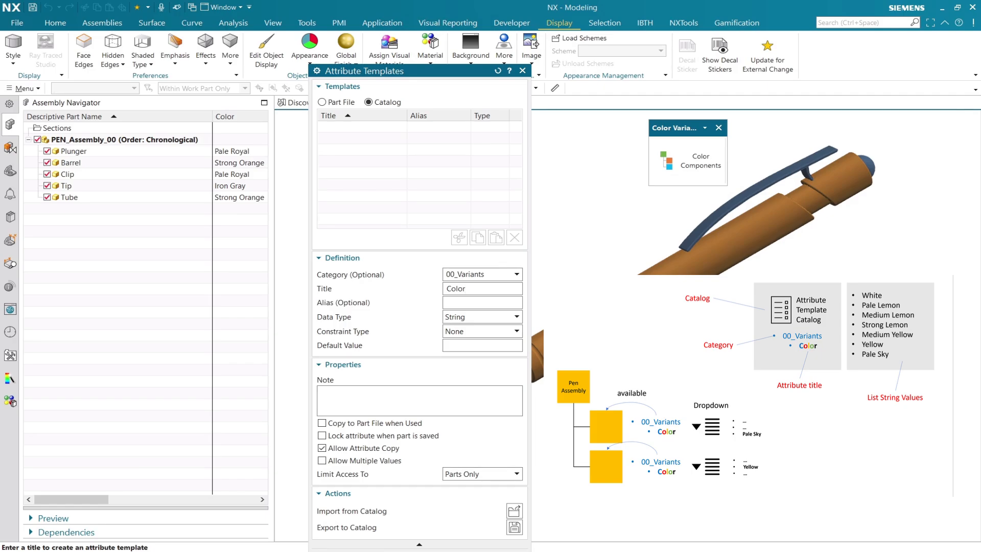
Set the Color template's constraint type to List and fill its value list with the copied names from Ash Gray to Strong Spring
click(514, 331)
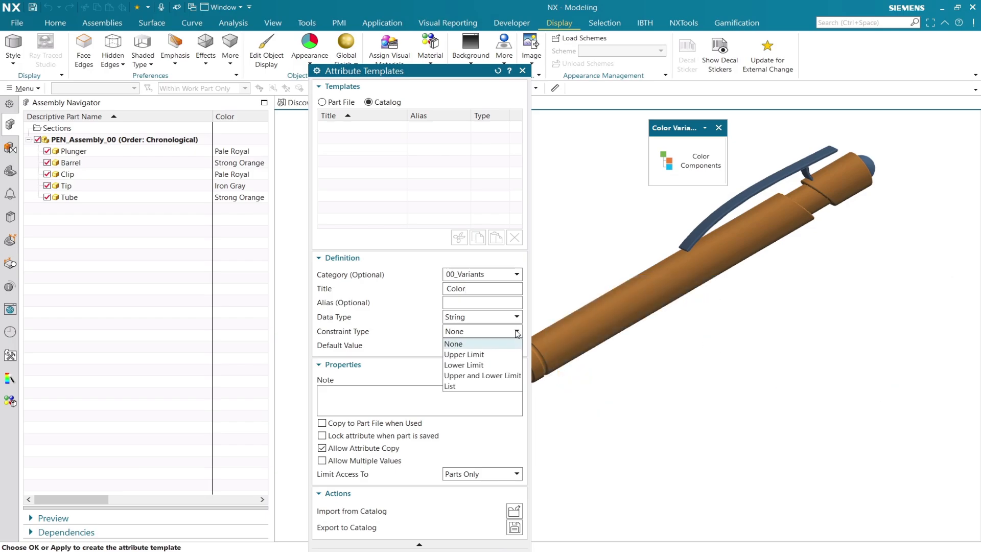
click(506, 387)
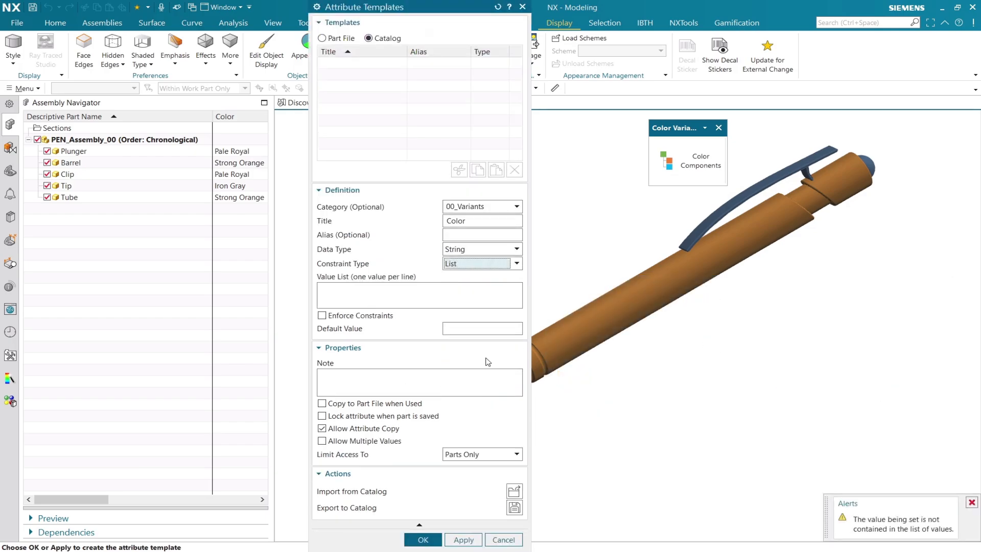
click(377, 290)
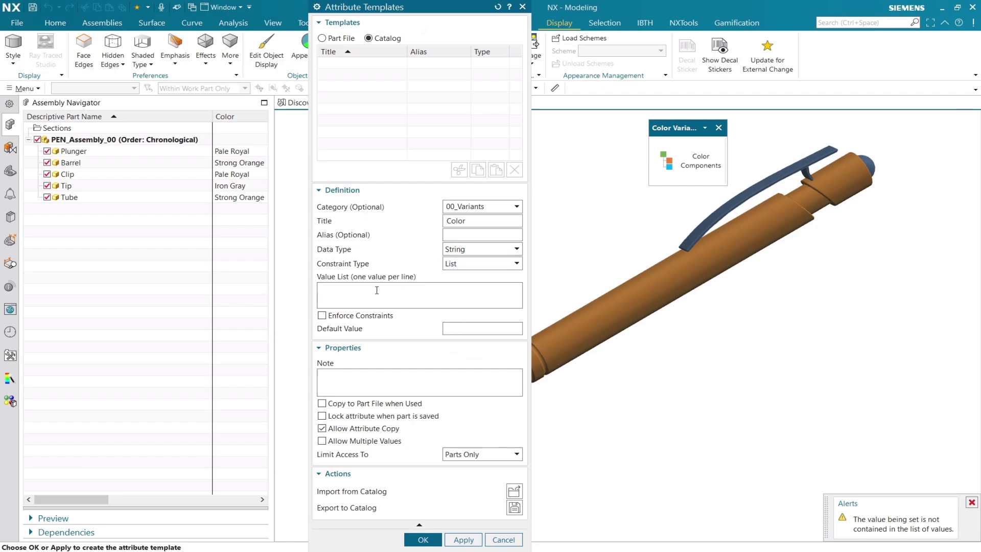
text(Strong Spring)
scroll(517, 297, up, 2)
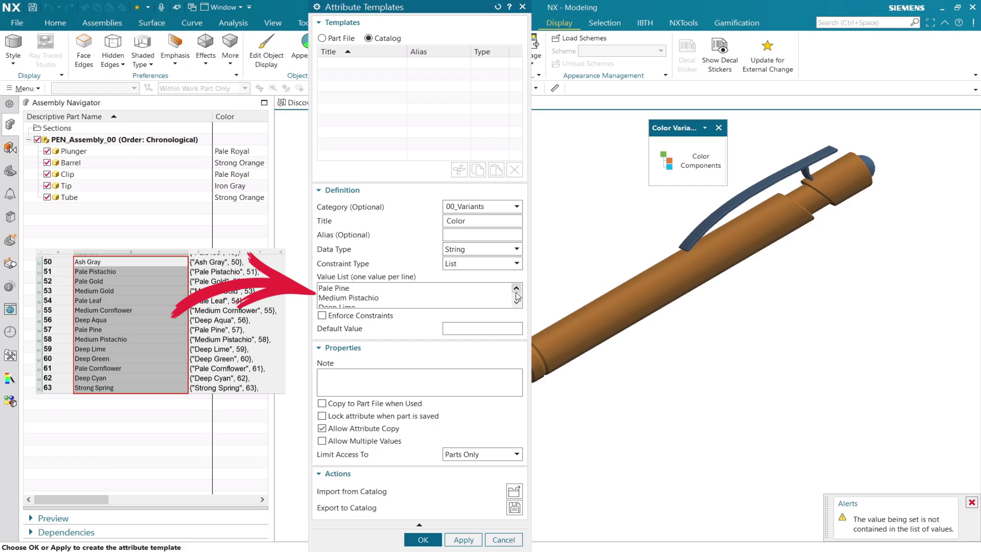
Enforce the constraints of the Color template, set its default value to Ash Gray, and create the template in the catalog
scroll(517, 296, up, 3)
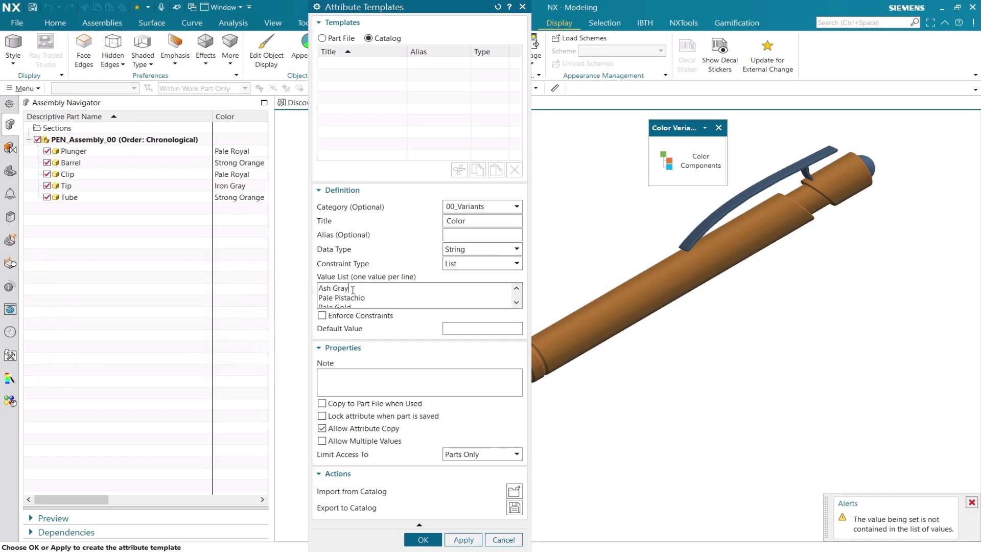
drag(352, 290, 317, 289)
key(ctrl+c)
click(322, 315)
click(466, 329)
key(ctrl+v)
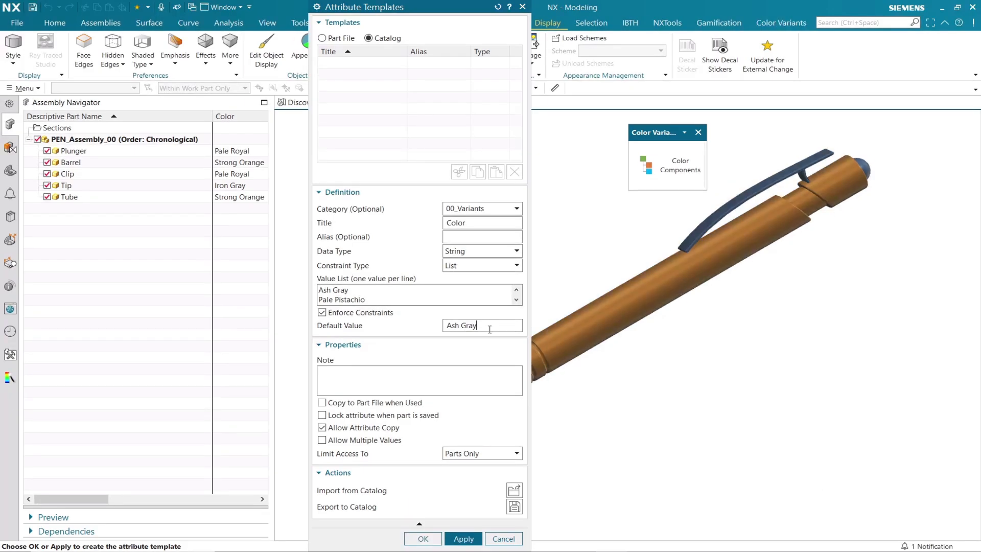
click(461, 539)
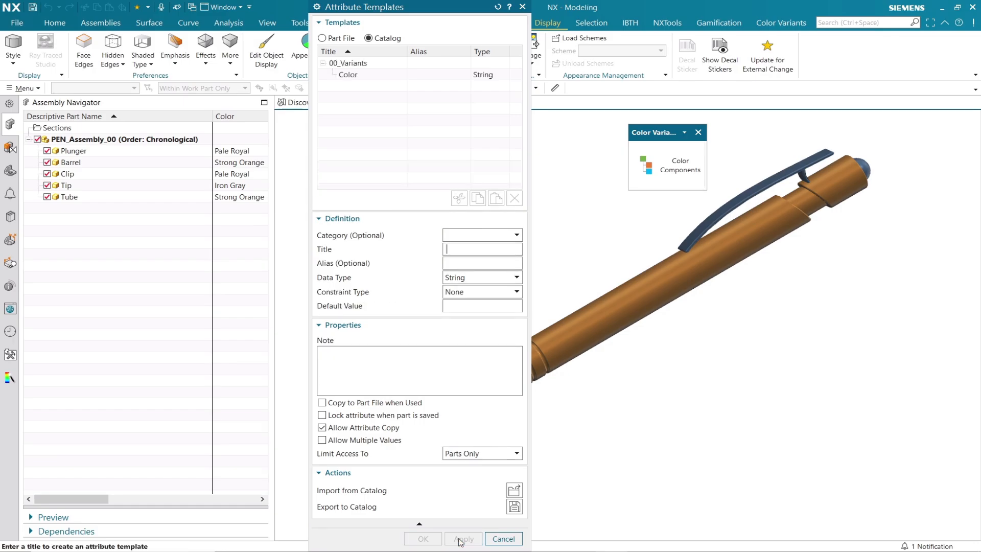
click(381, 75)
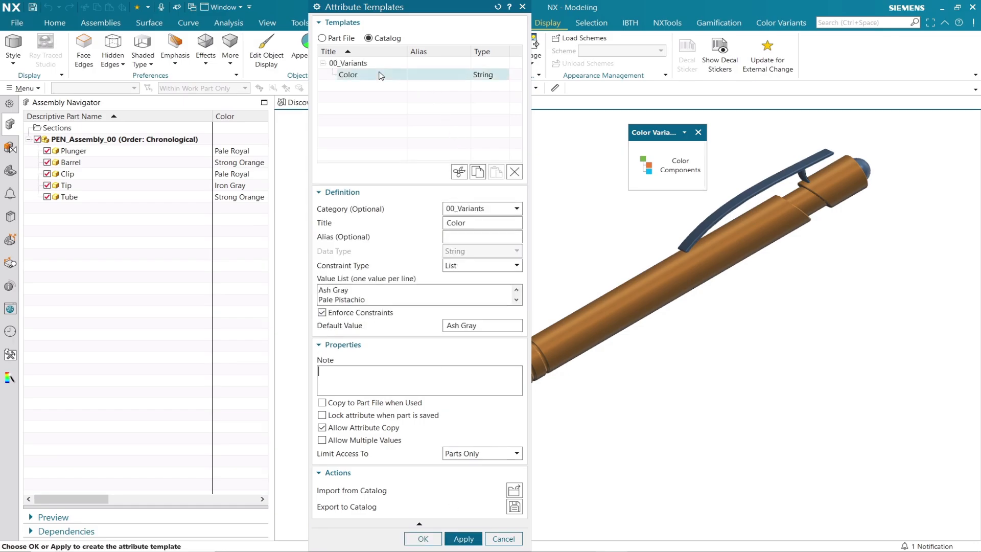
click(387, 116)
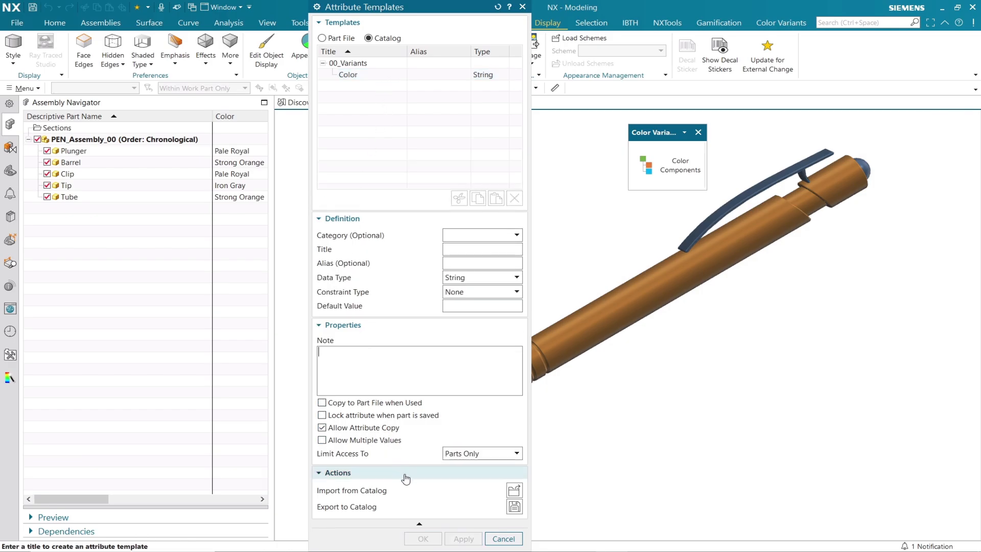
Export the attribute templates to the existing catalog file NXAttributeCatalog.xml and close Attribute Templates
click(514, 507)
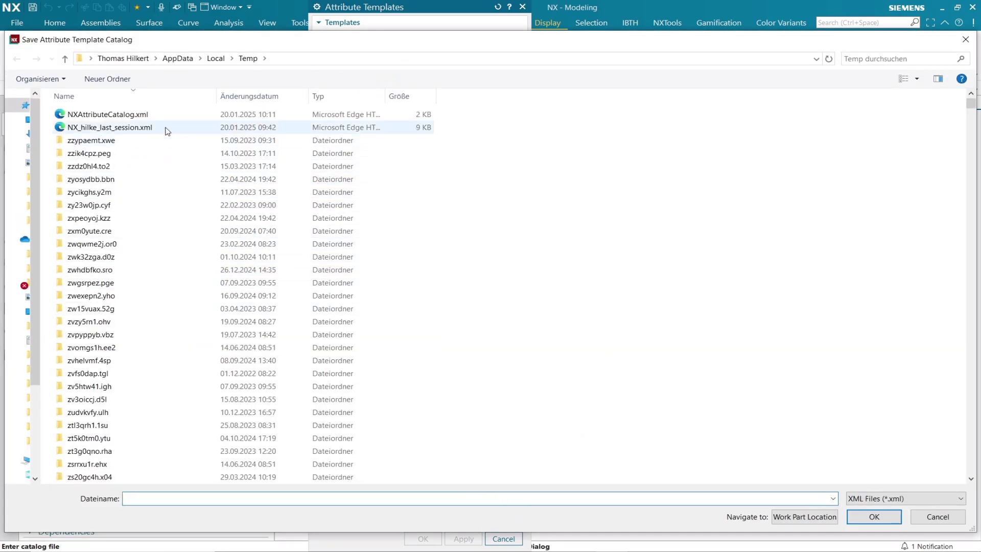
click(166, 114)
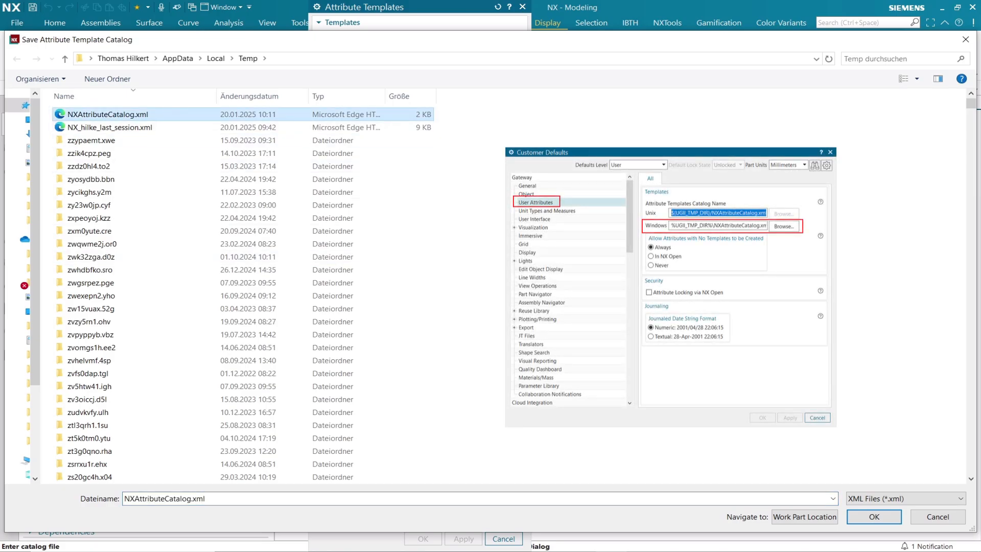
click(872, 516)
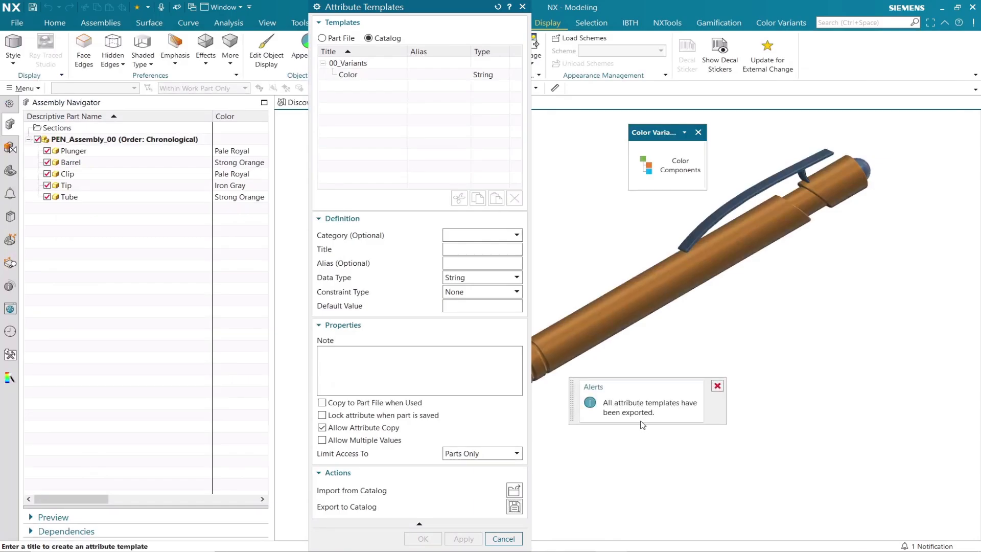
click(717, 386)
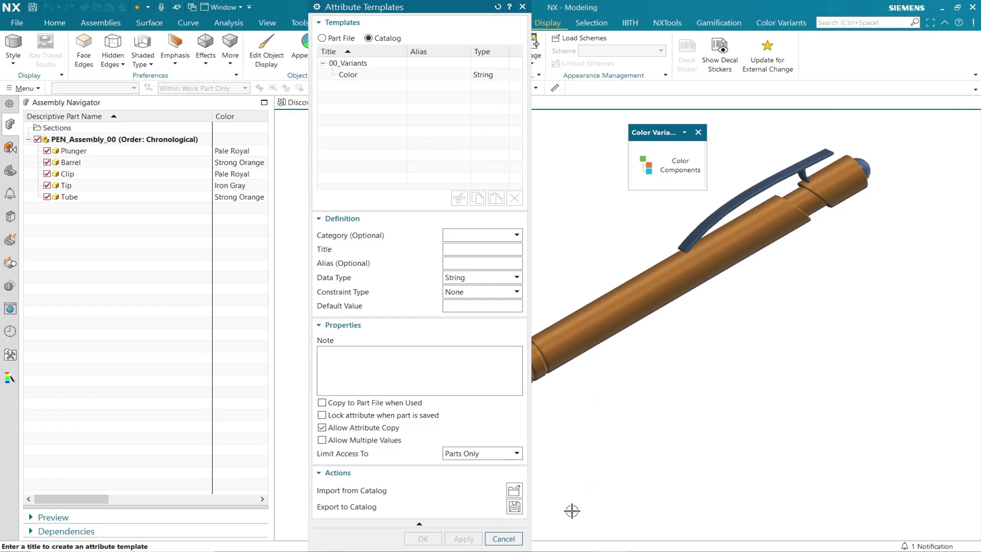
click(509, 542)
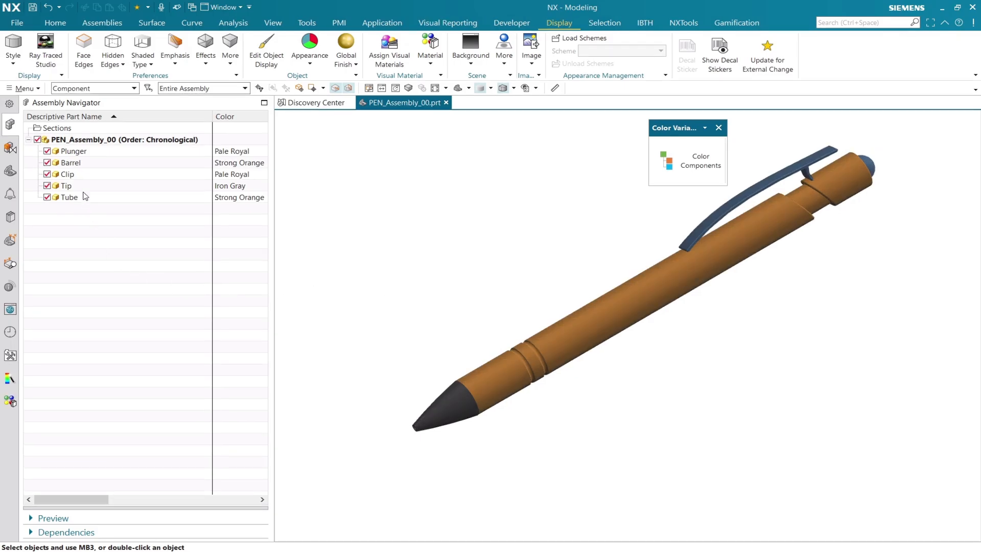
Set the Color attribute of the Barrel and Tube components together to Deep Aqua and recolor them with Color Components
click(78, 163)
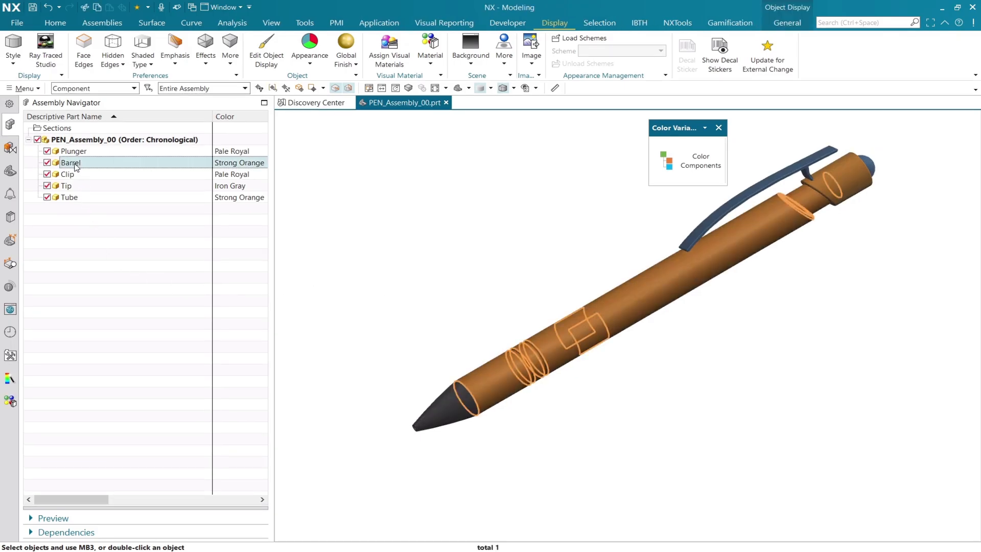
ctrl+click(76, 201)
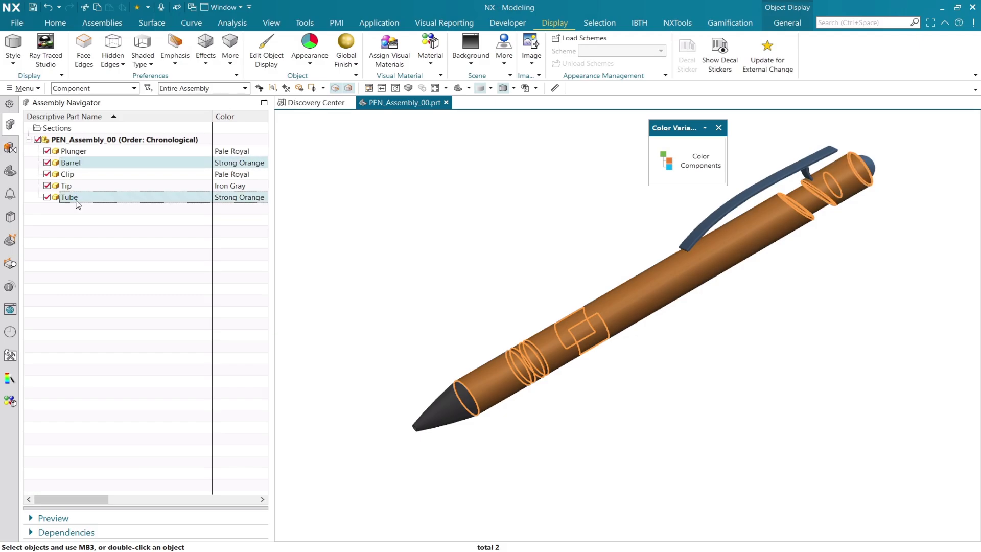
right_click(78, 204)
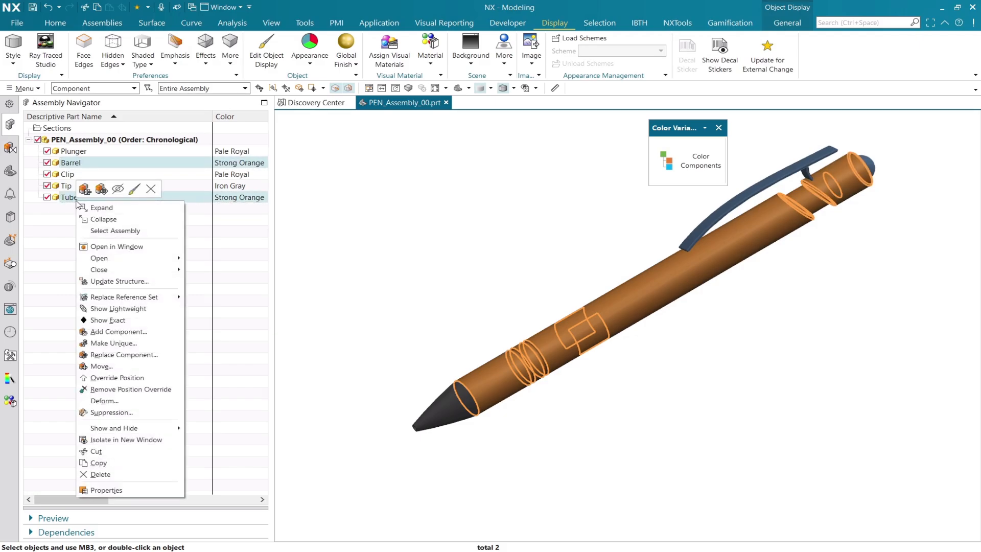
click(144, 491)
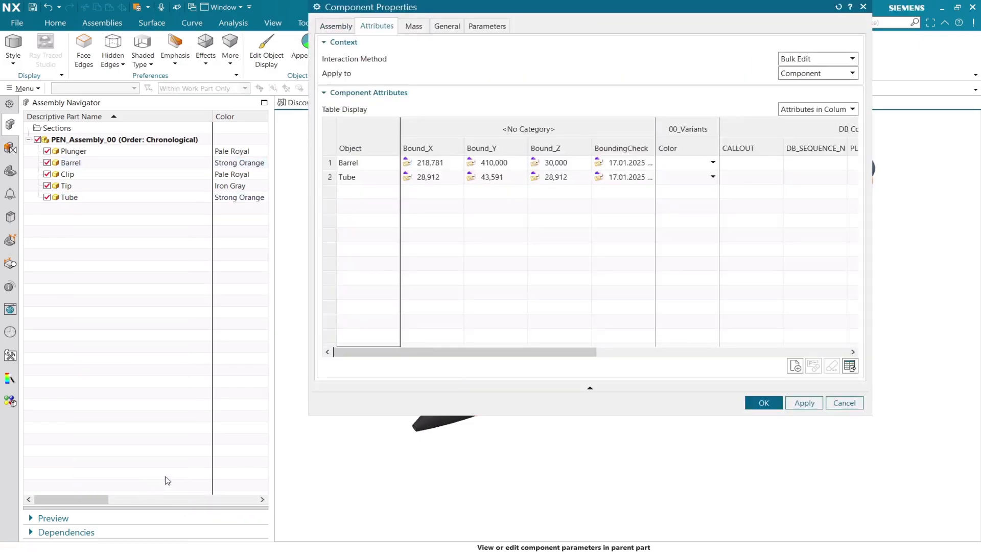
click(702, 137)
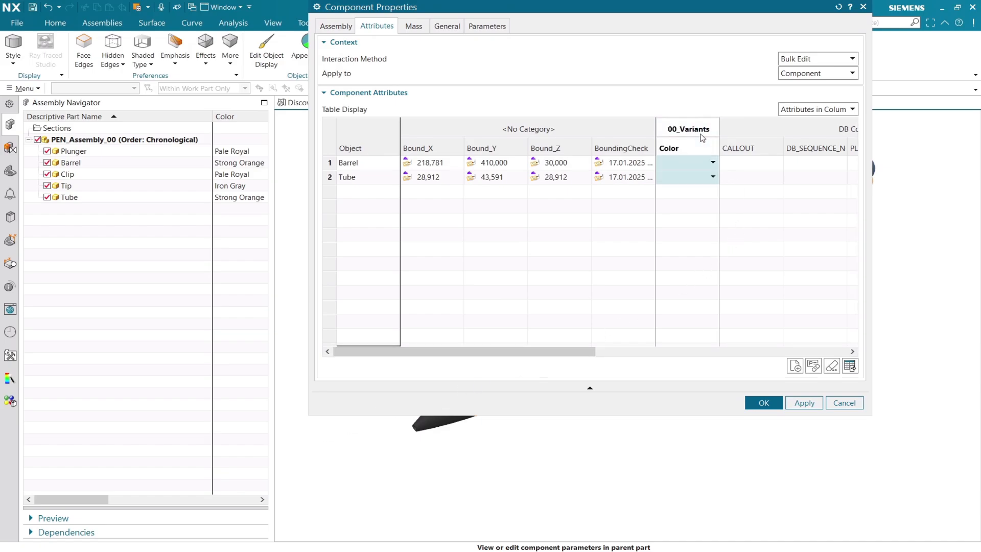
right_click(700, 160)
click(713, 164)
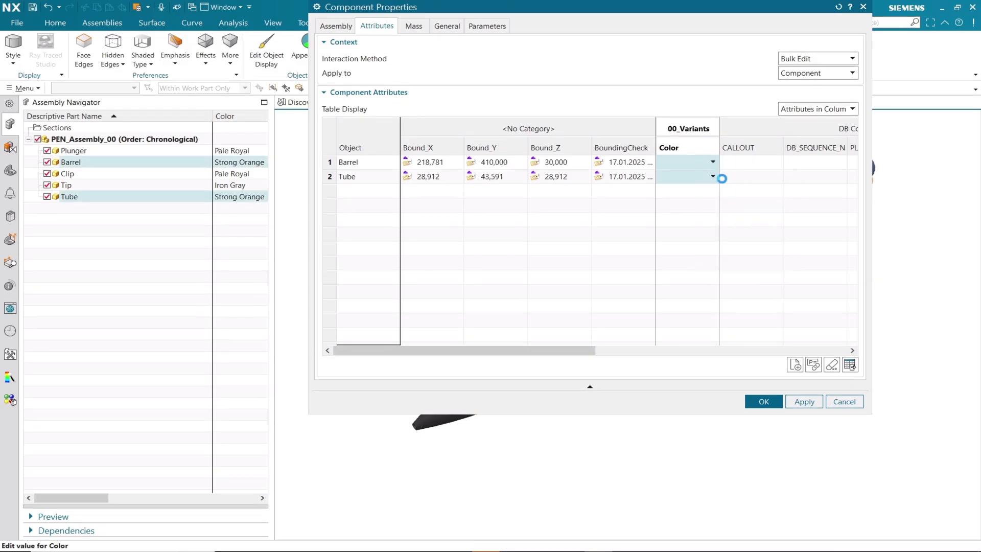
click(741, 160)
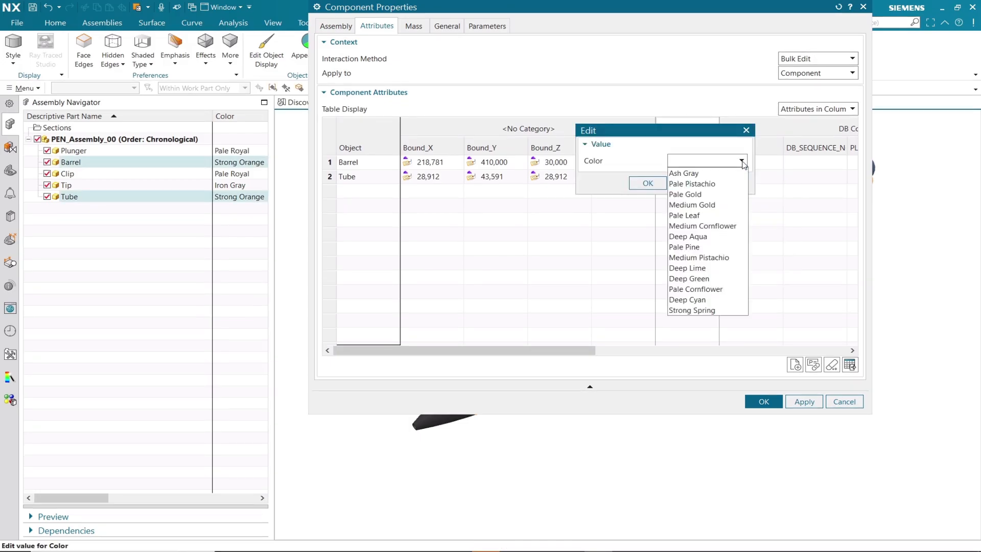
click(730, 236)
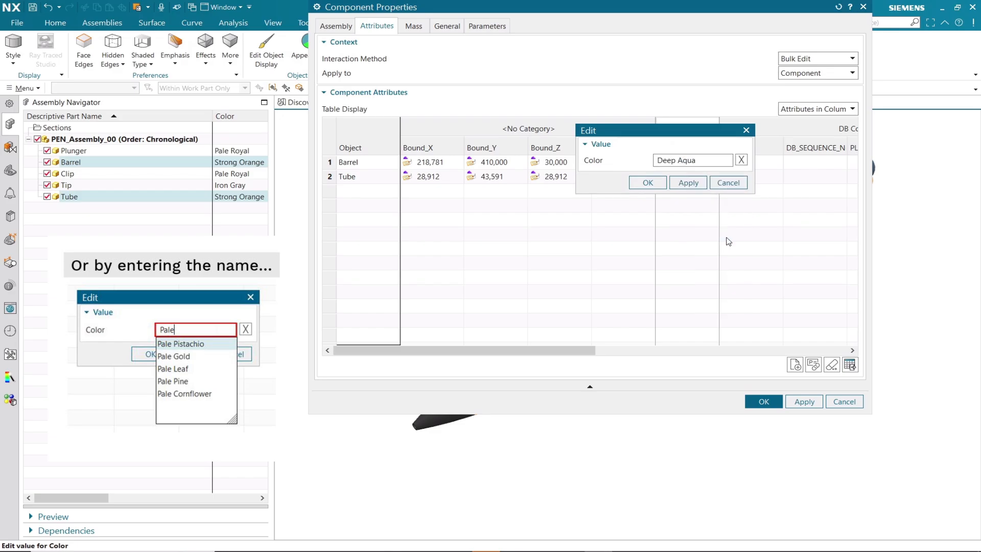
click(654, 185)
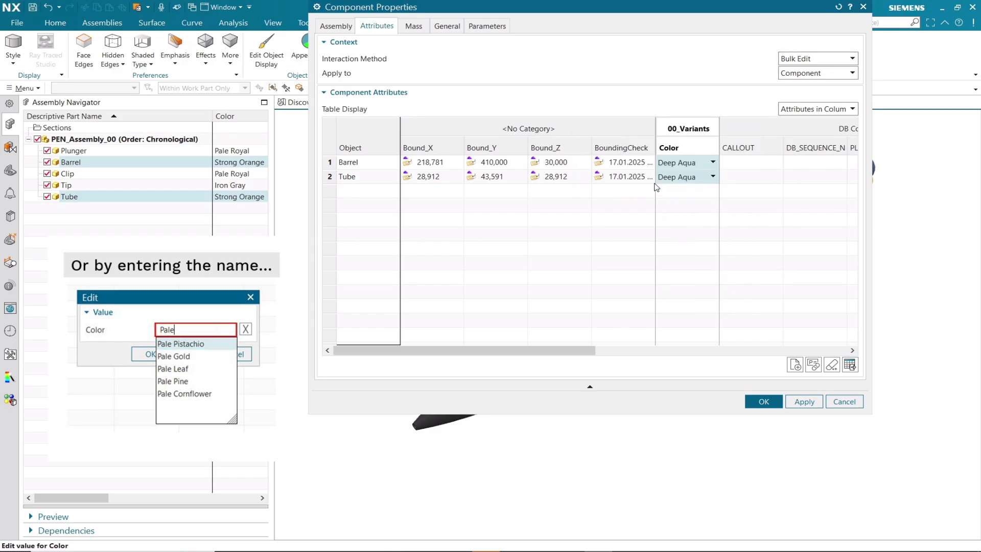
click(761, 401)
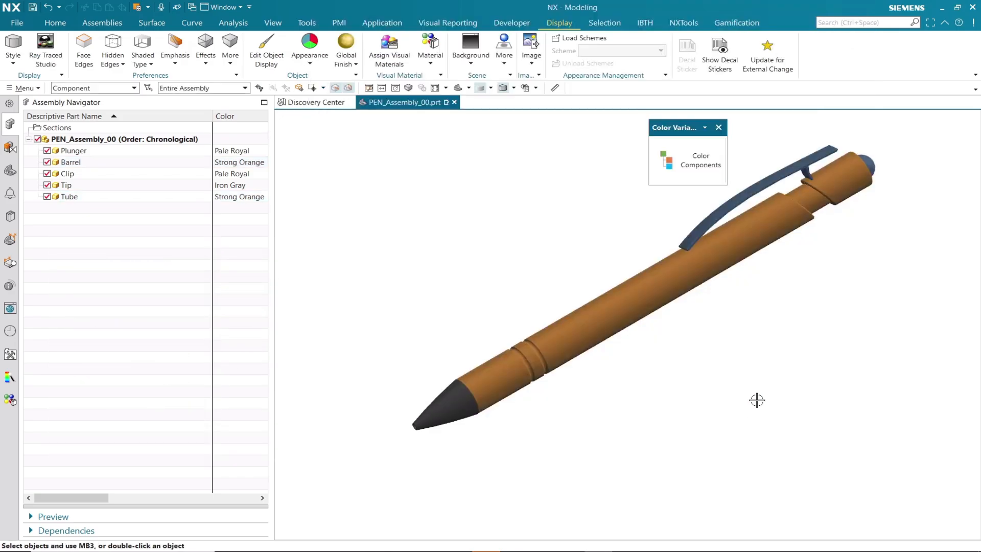
click(706, 174)
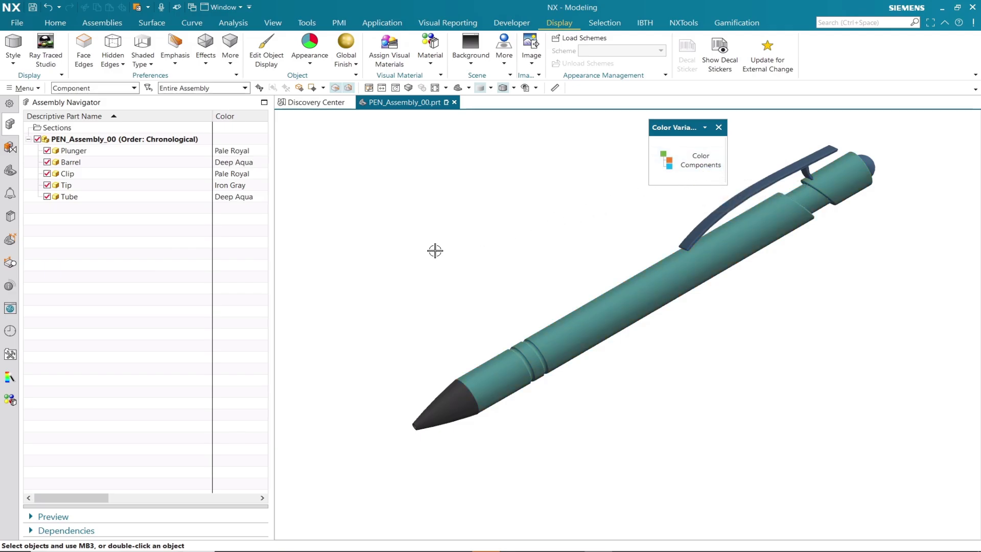
Set the Color attribute of the Tip component to Deep Lime and recolor it with Color Components
click(127, 191)
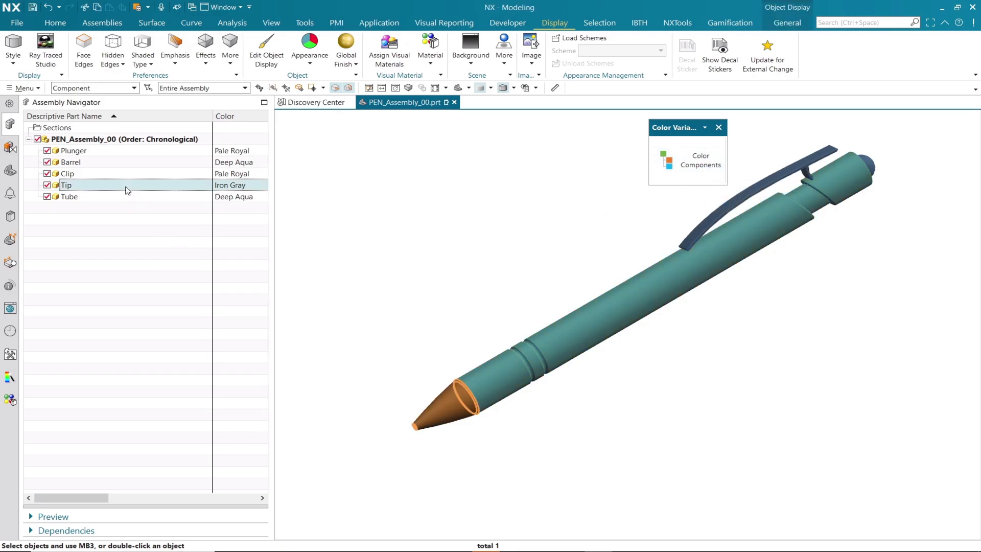
right_click(128, 191)
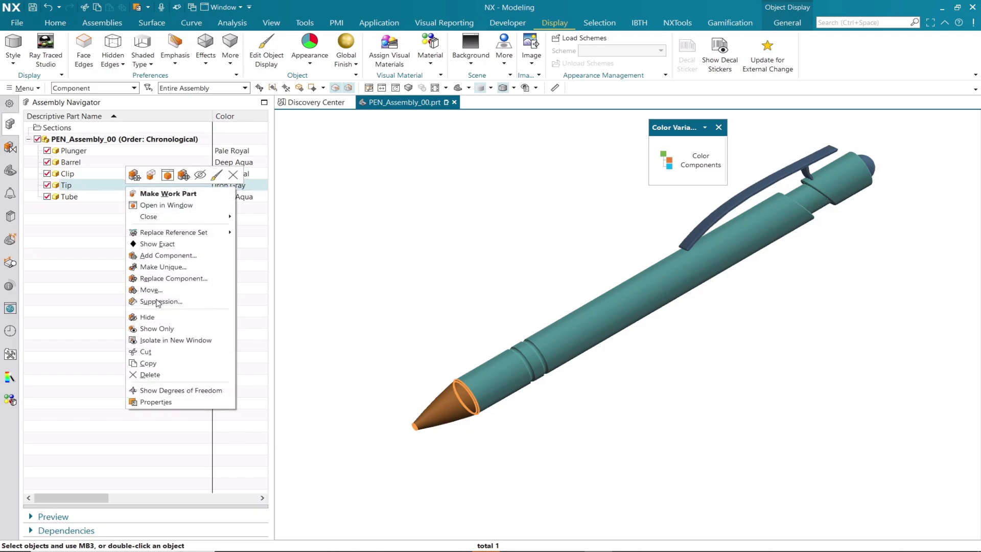
click(183, 399)
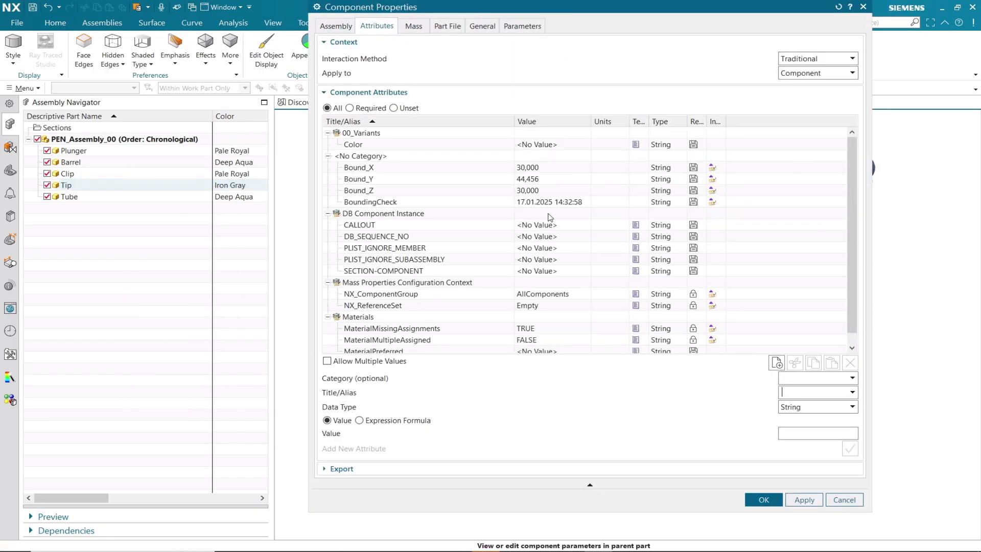
click(580, 146)
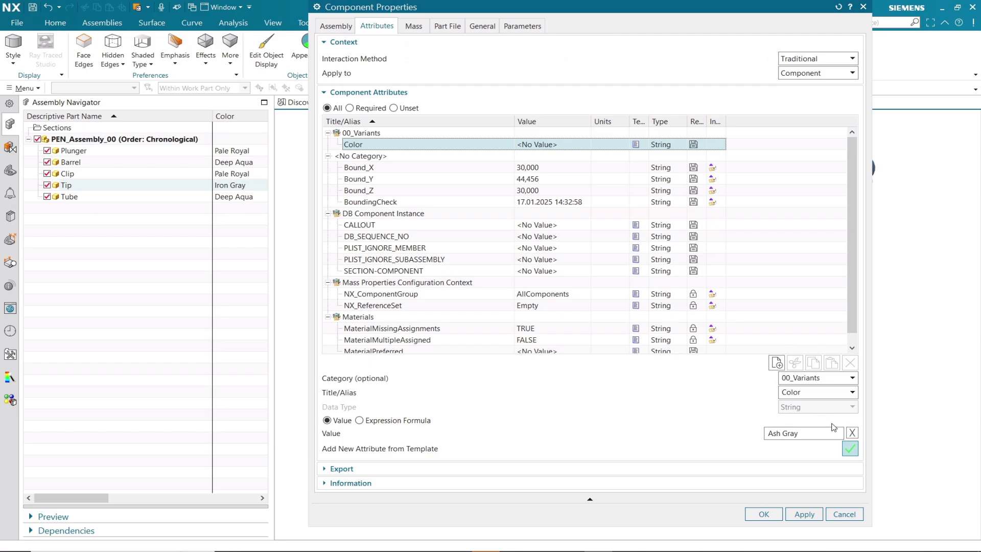
click(851, 433)
click(853, 434)
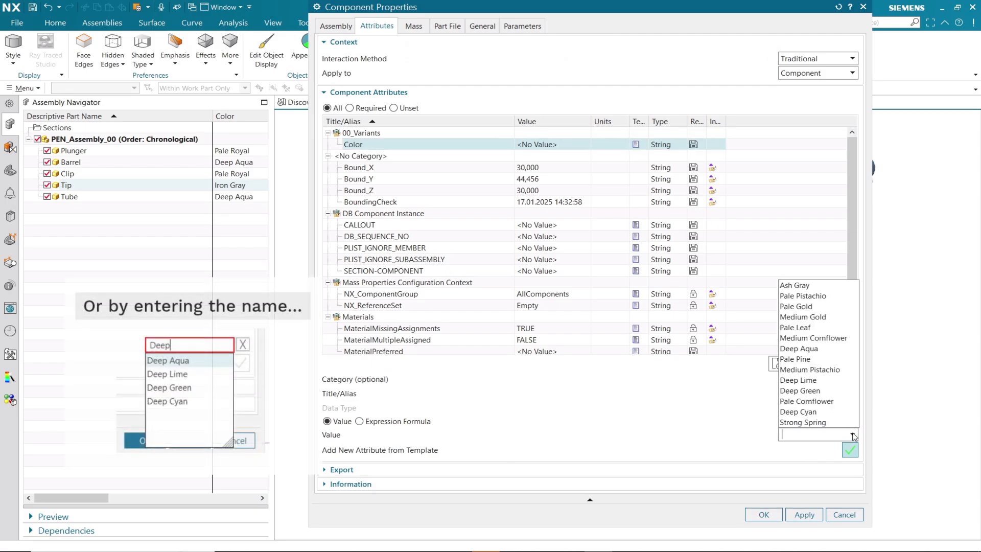
click(829, 381)
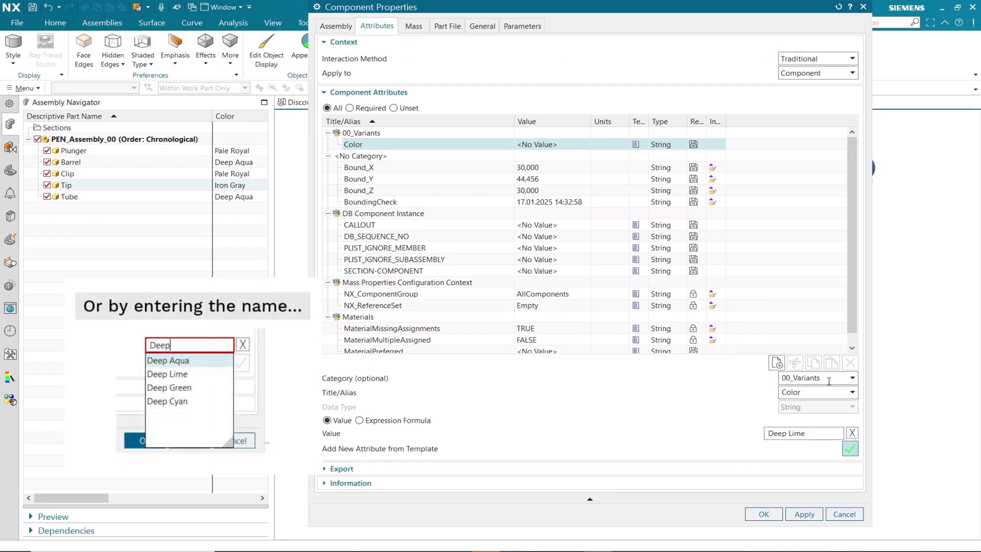
click(769, 513)
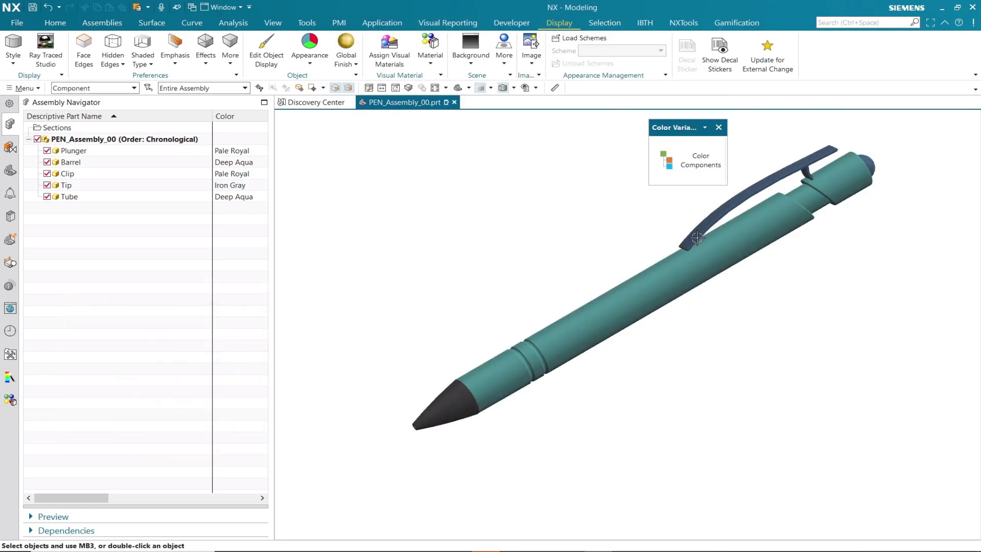
click(697, 170)
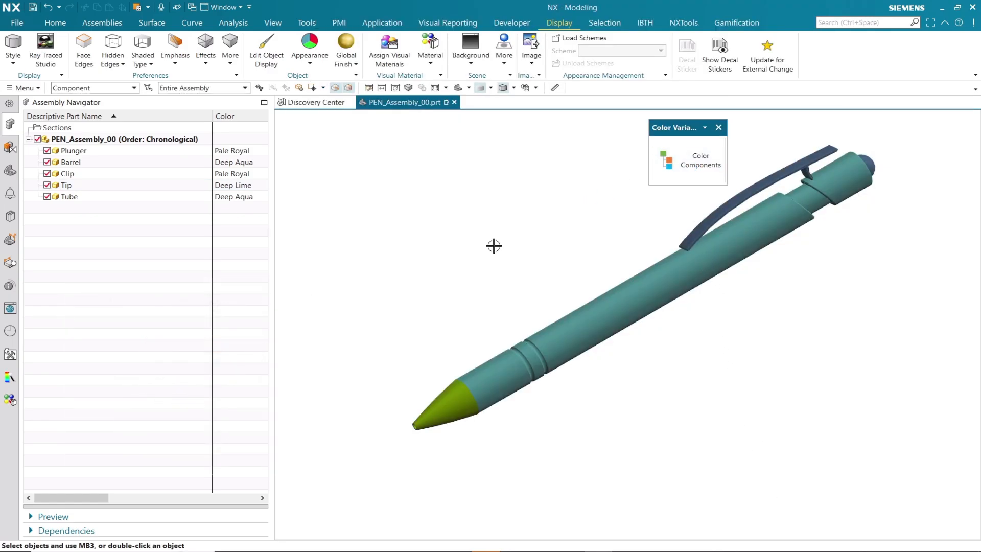